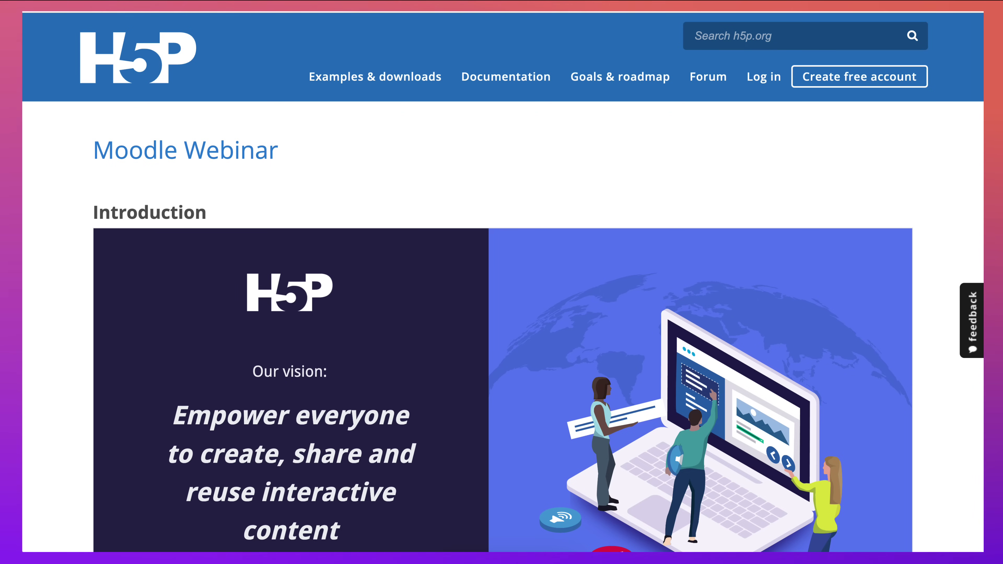
- Read the Moodle Webinar page's ChatGPT prompt tips for creating an H5P Single Choice Set and an H5P Summary
scroll(501, 277, down, 1)
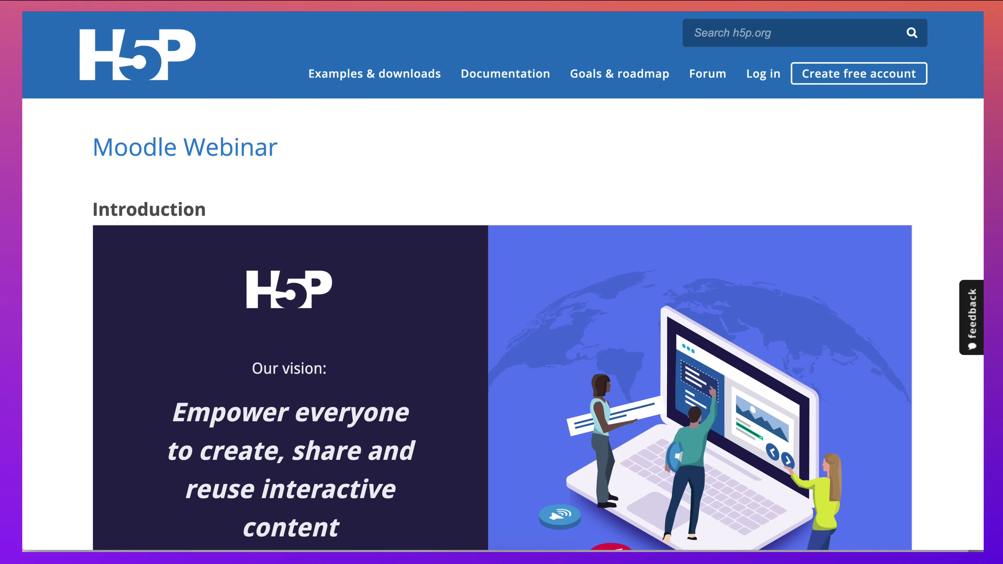
scroll(502, 276, down, 6)
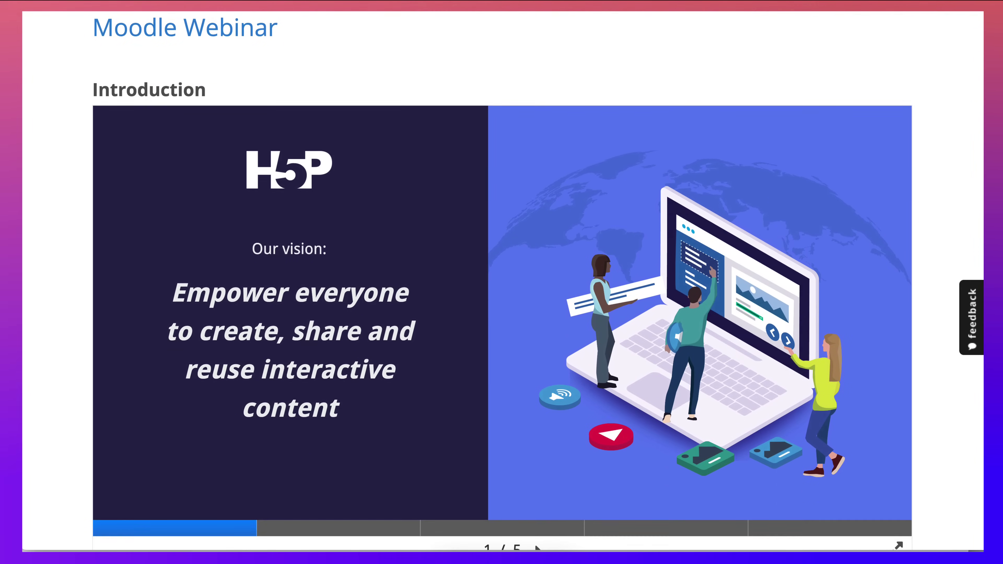
scroll(502, 276, down, 7)
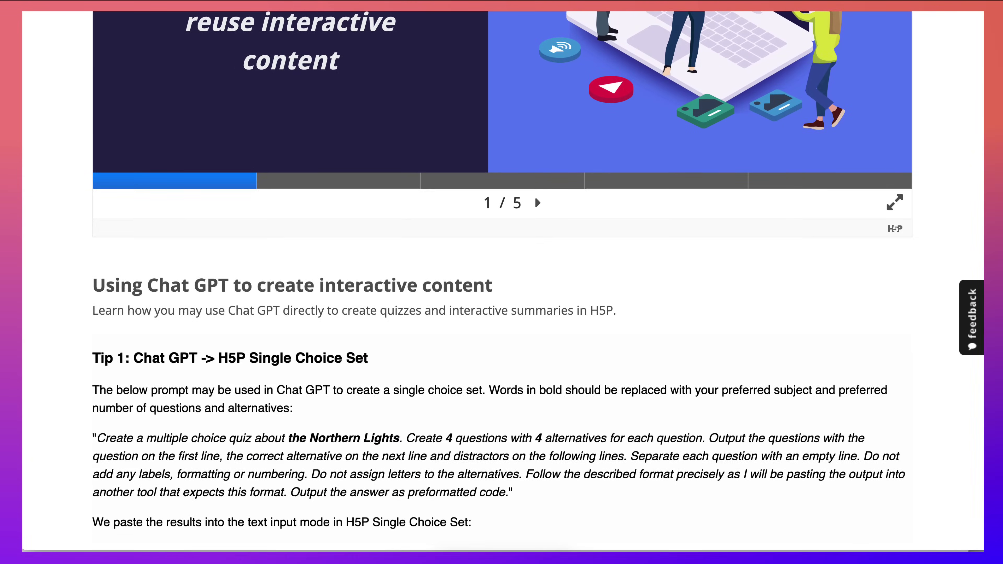
scroll(503, 277, down, 10)
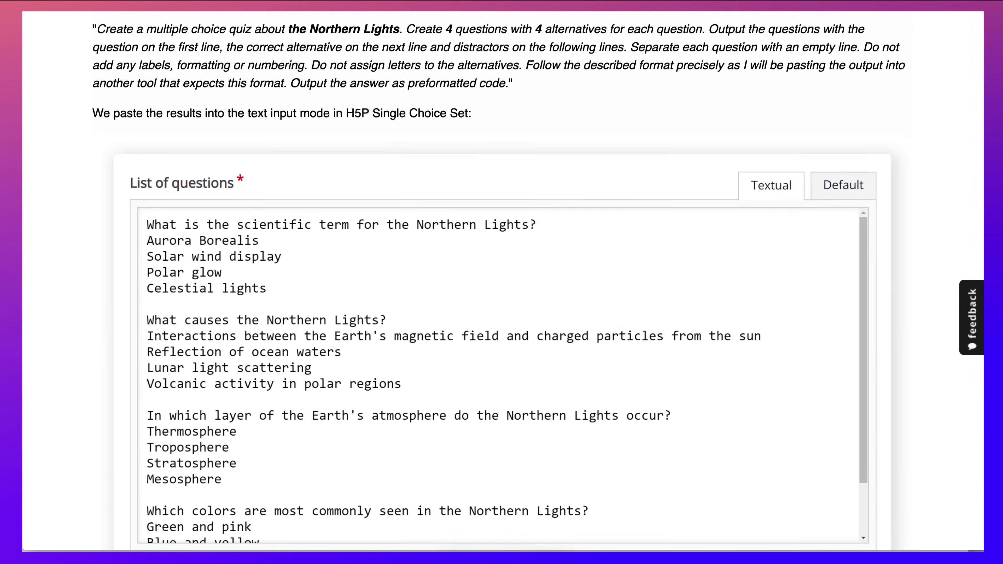
scroll(502, 277, down, 11)
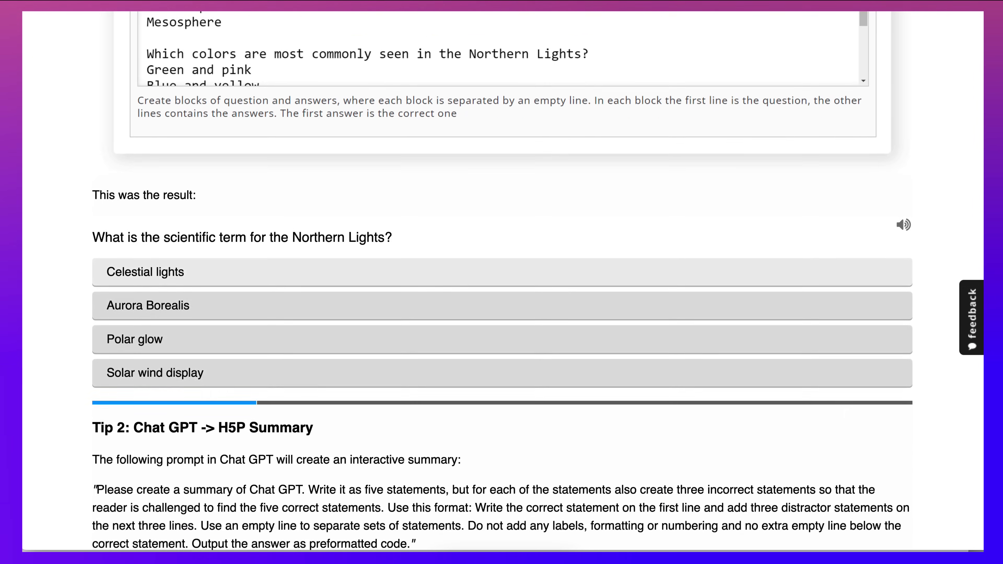
scroll(502, 276, down, 10)
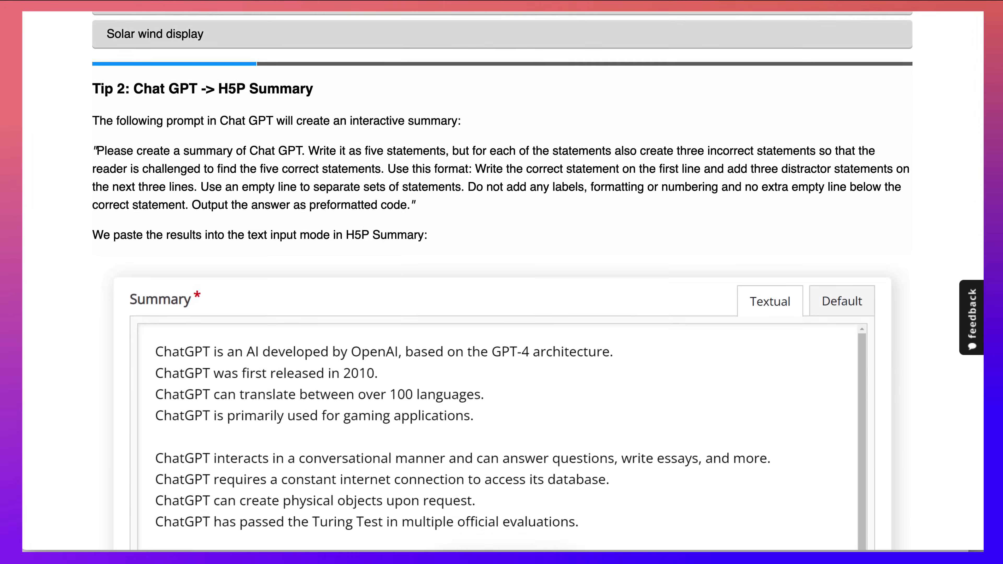
scroll(502, 277, up, 20)
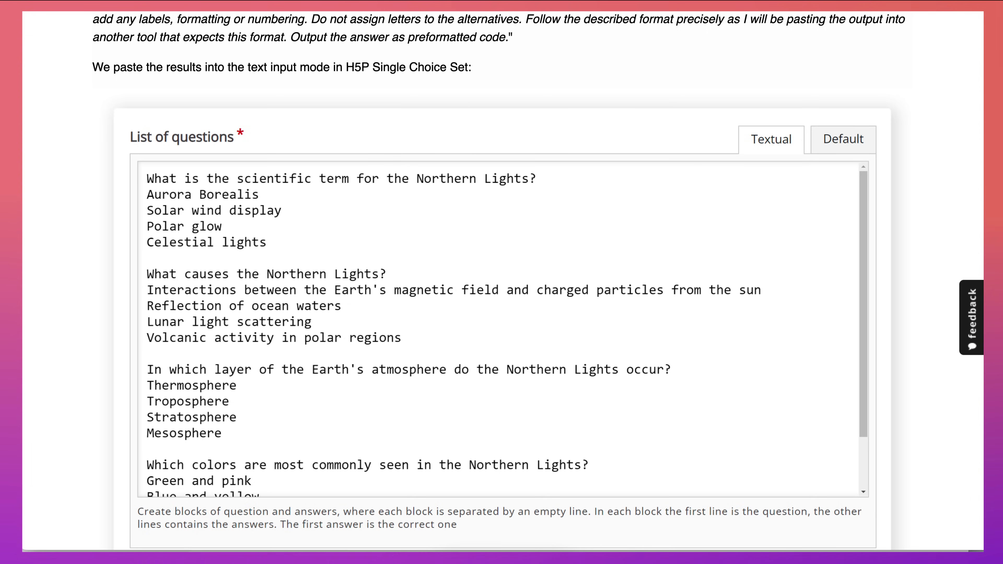
- Switch to the H5P Creator chat in ChatGPT, dismiss the public link dialog, and review the Healthy Breakfast drag-the-words prompt and reply with the chat list hidden
click(616, 4)
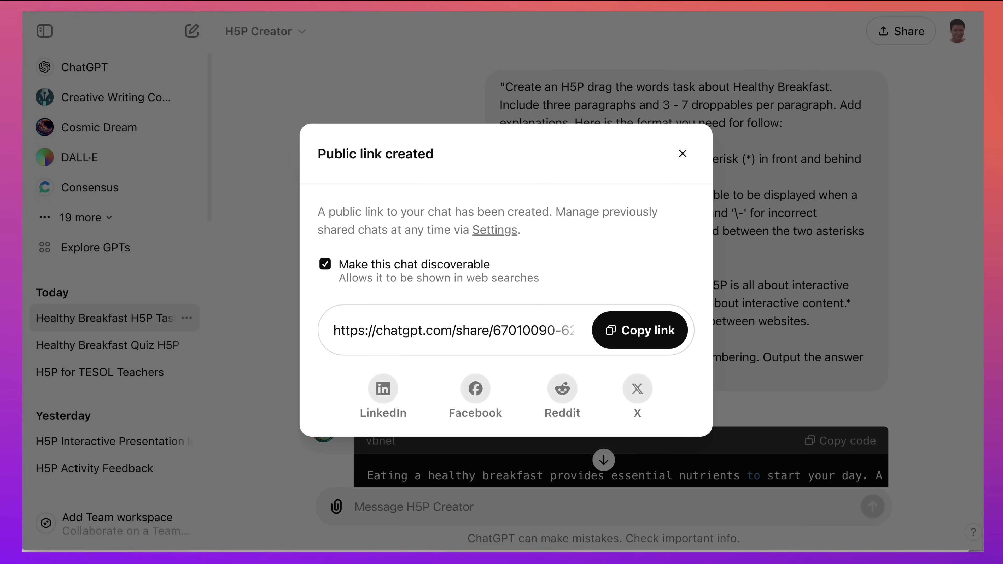
key(Escape)
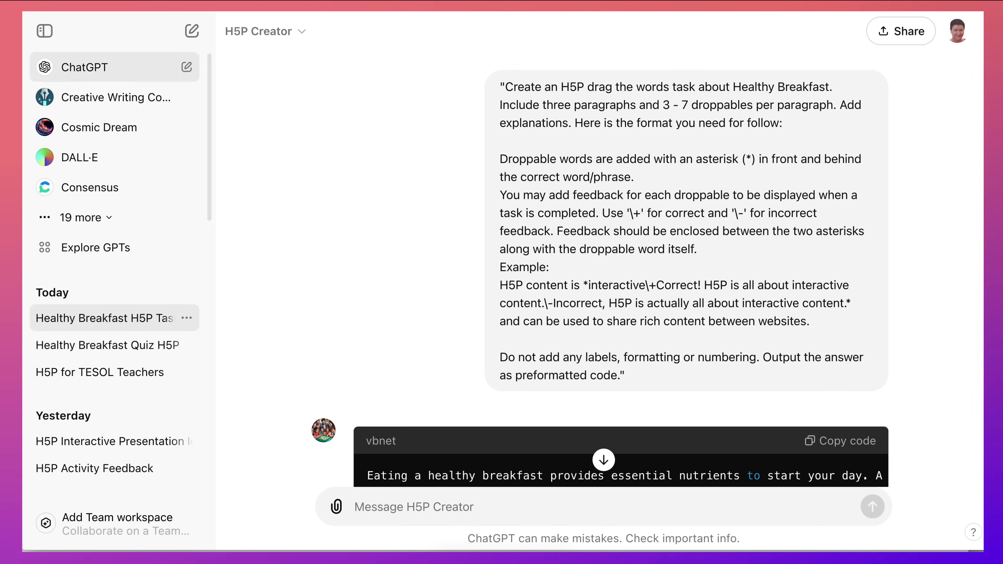
click(45, 31)
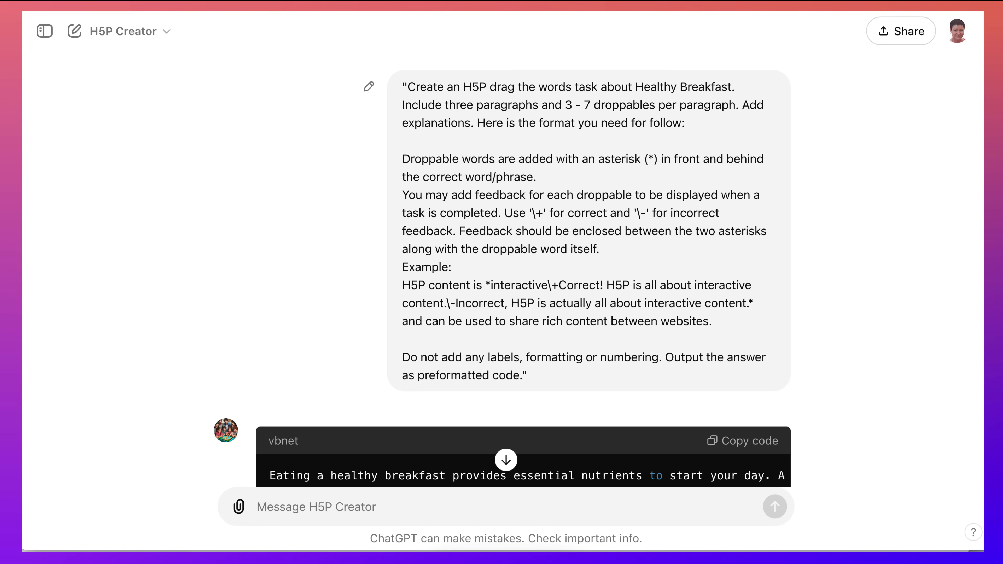
scroll(505, 269, down, 4)
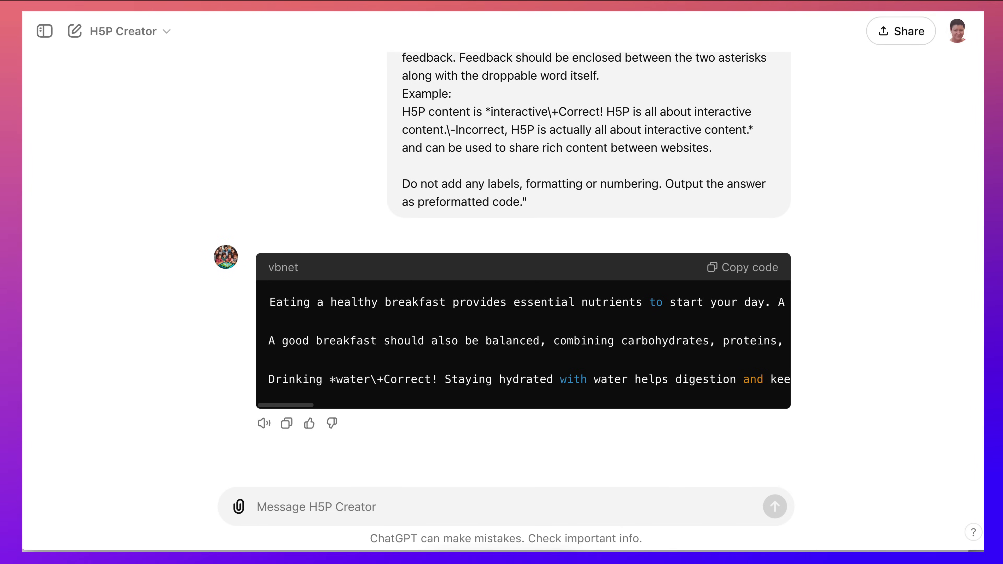
- Switch to the H5P with AI Sandbox course in Moodle and review the first shared ChatGPT prompt in the H5P Creator section
click(604, 4)
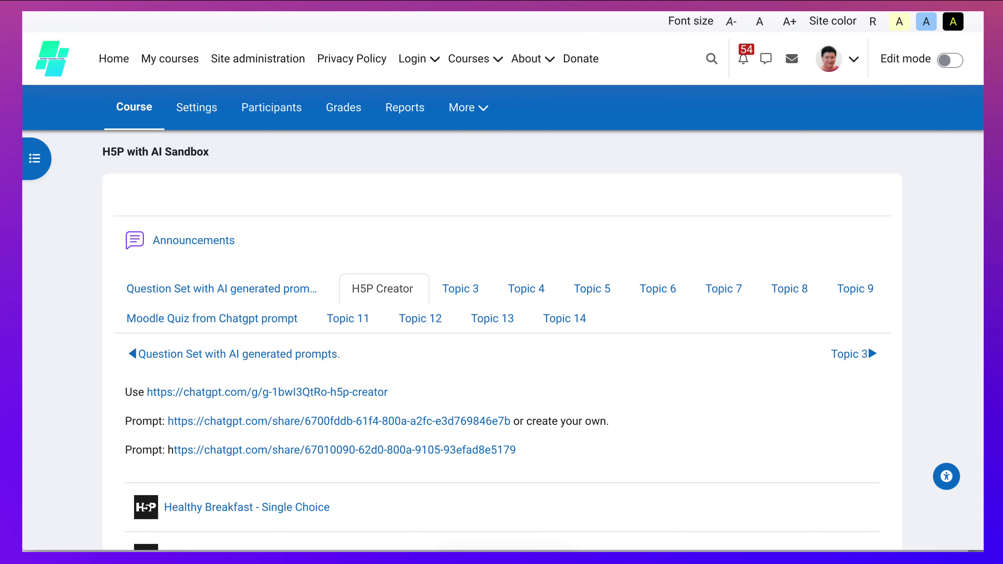
scroll(501, 340, down, 3)
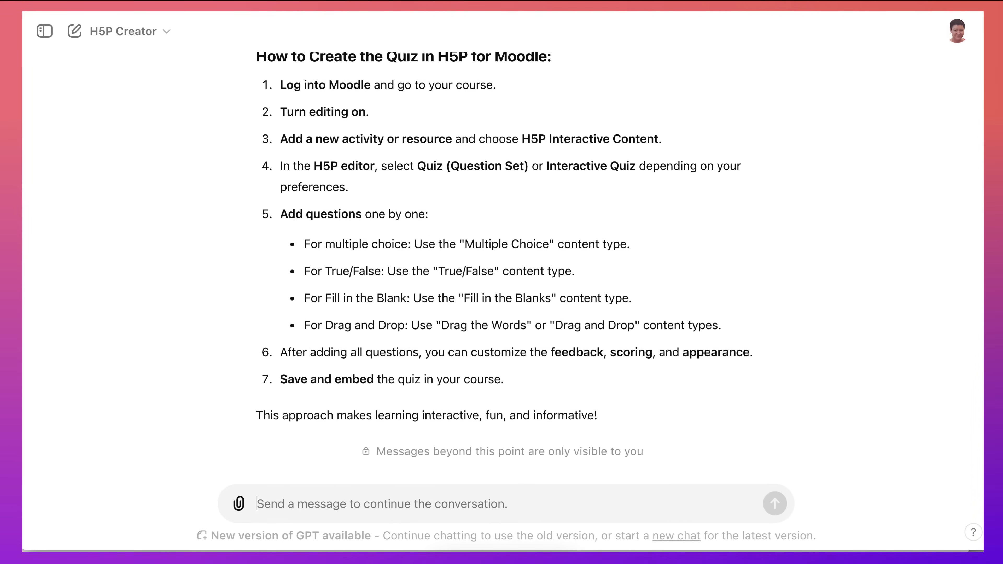
key(super+w)
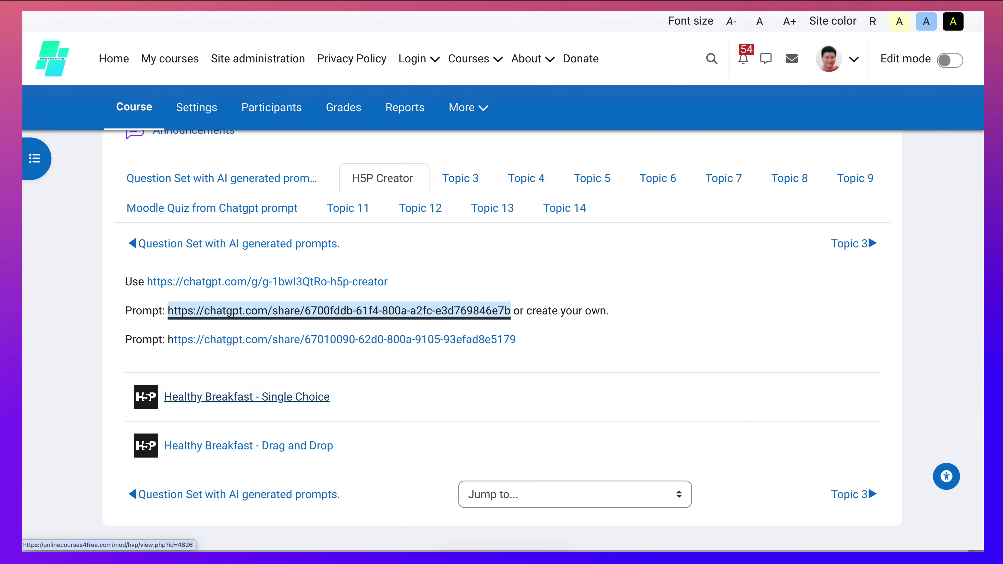
- Open the Healthy Breakfast - Single Choice activity and answer its first question with "Scrambled eggs with vegetables"
click(247, 397)
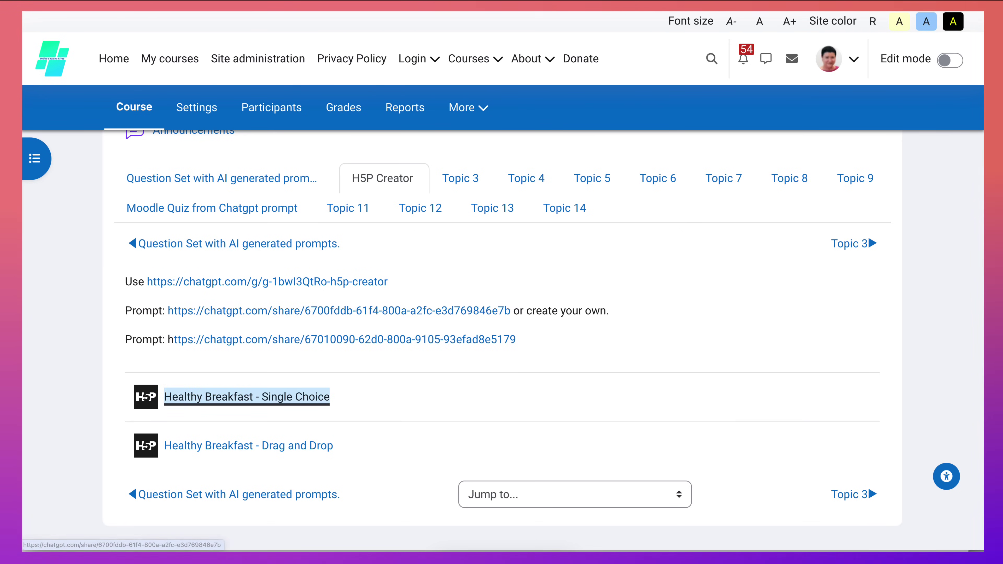
scroll(503, 340, down, 3)
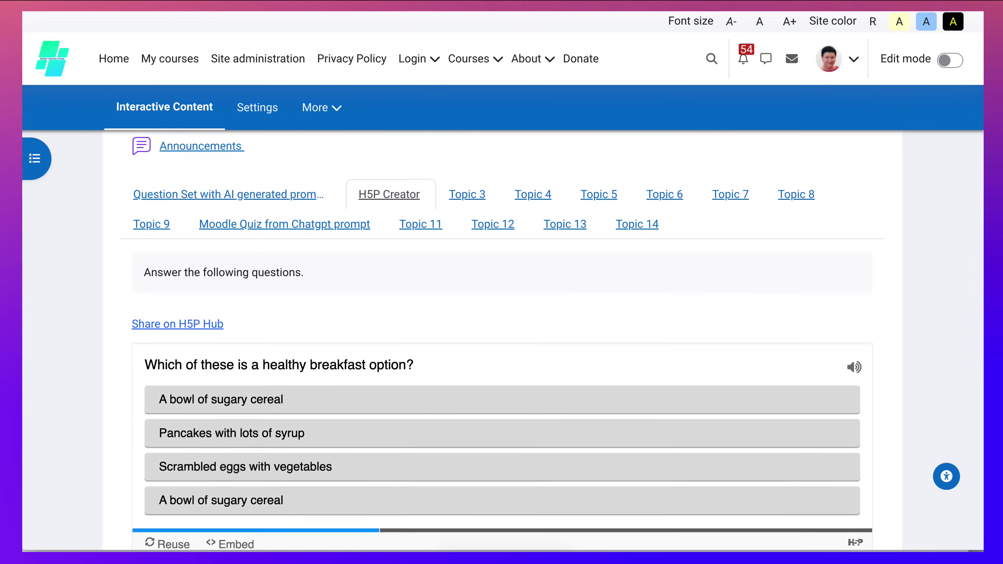
scroll(502, 355, down, 2)
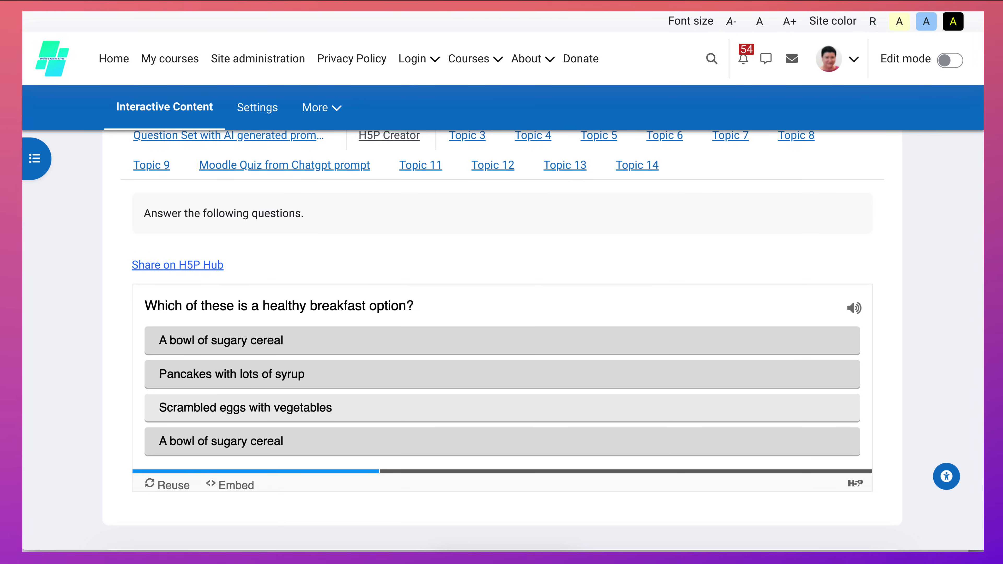
click(502, 407)
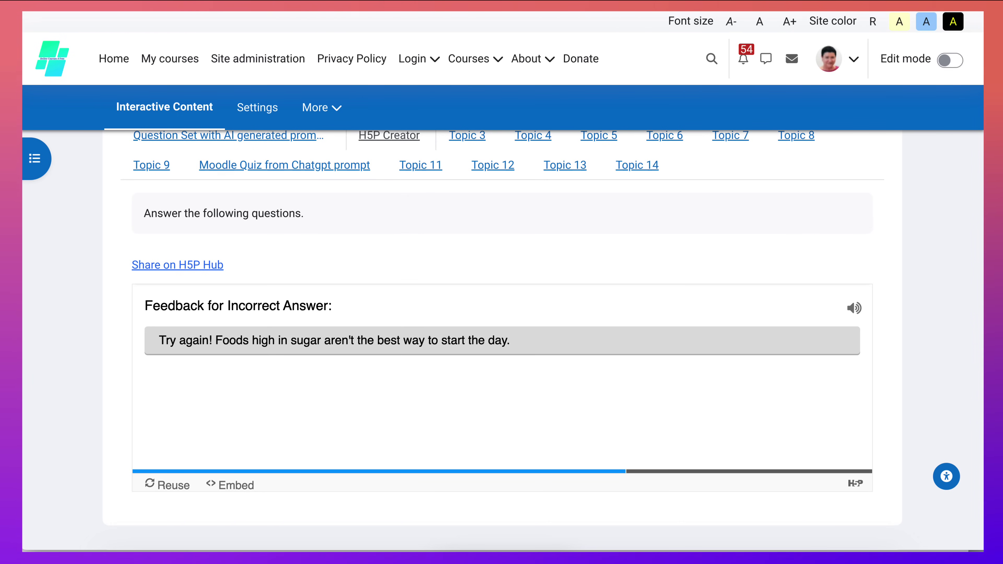
- Review the description and Single Choice Set editor in the Single Choice activity's settings, and leave the settings without changing them
scroll(502, 340, up, 3)
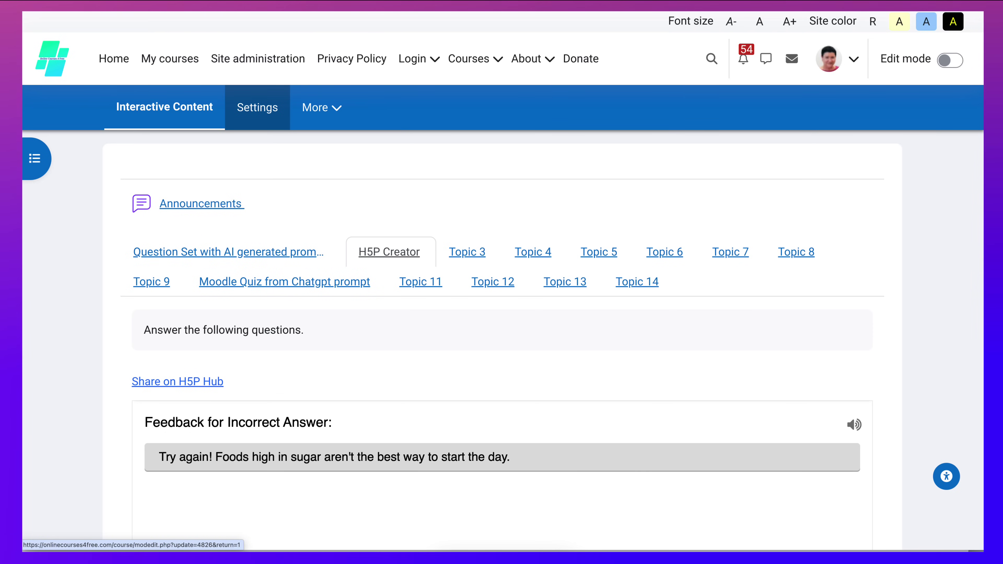
click(257, 108)
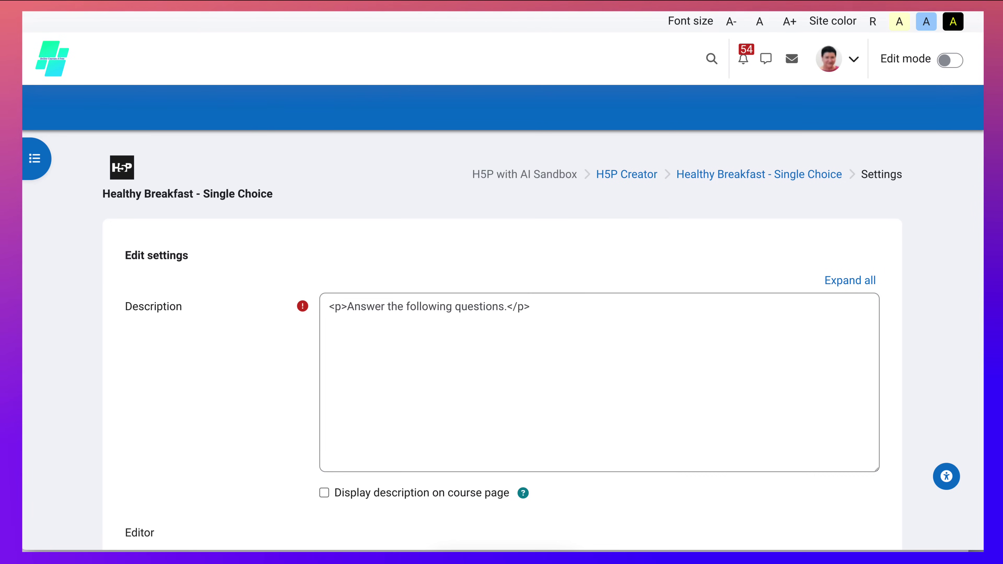
scroll(502, 348, down, 8)
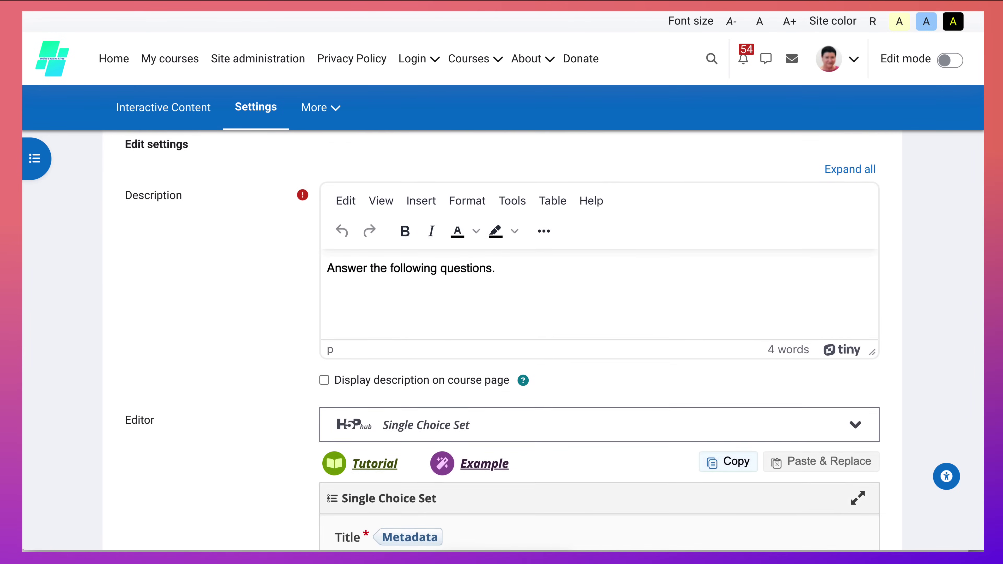
scroll(502, 348, down, 3)
scroll(501, 348, up, 10)
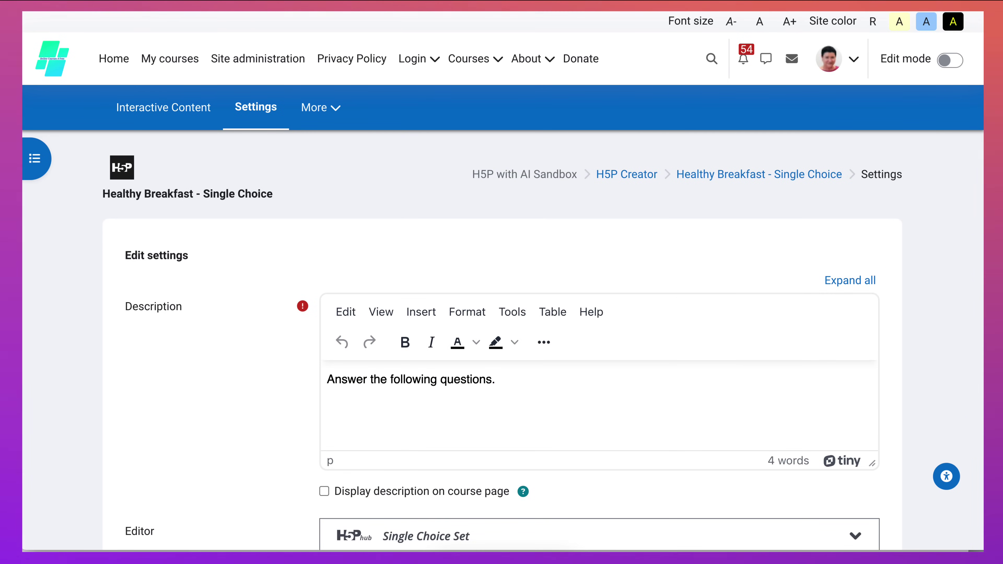
click(627, 174)
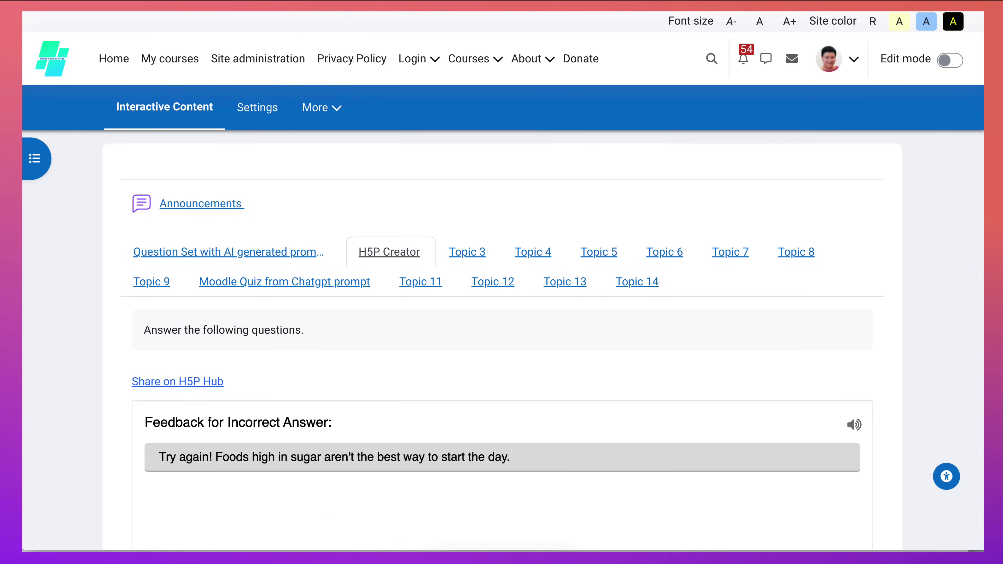
- Turn on edit mode and return from the Single Choice activity to the course's H5P Creator section
scroll(501, 340, down, 6)
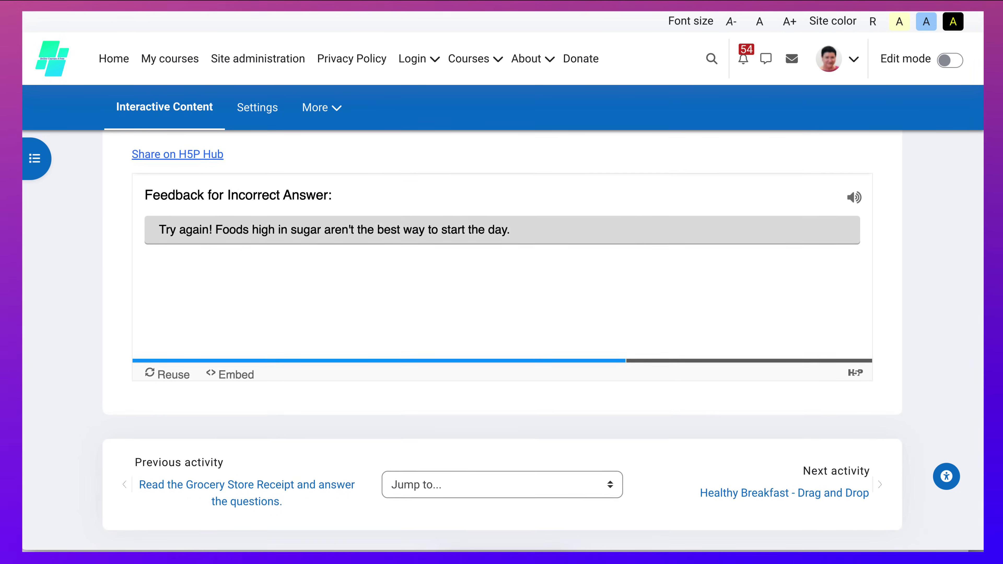
scroll(502, 339, up, 4)
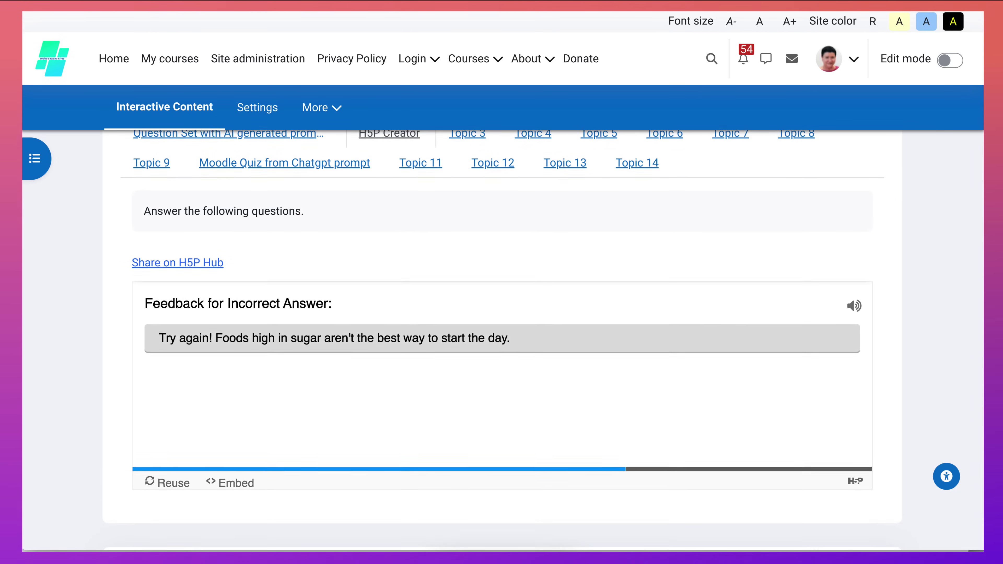
scroll(502, 340, up, 1)
click(950, 60)
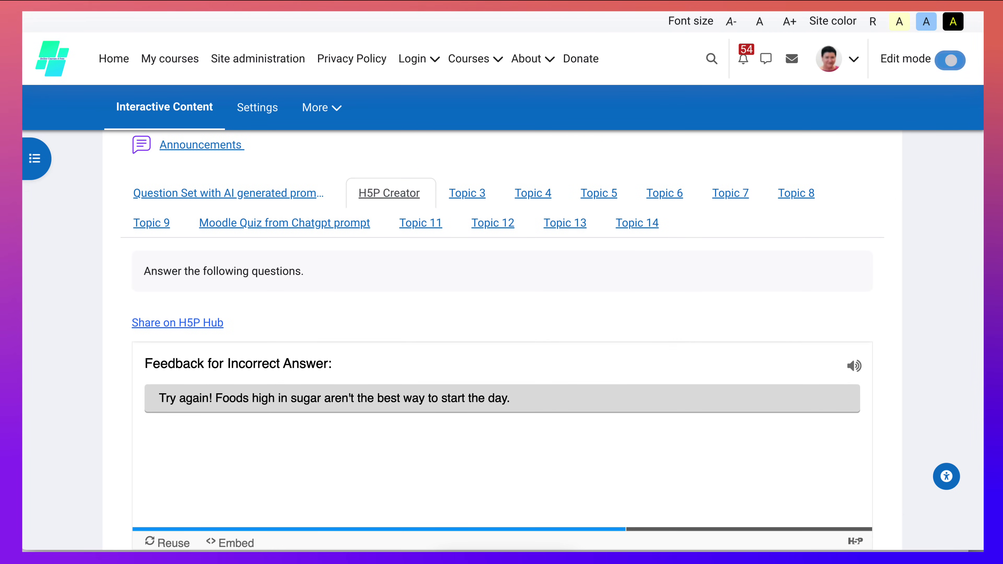
scroll(665, 261, down, 8)
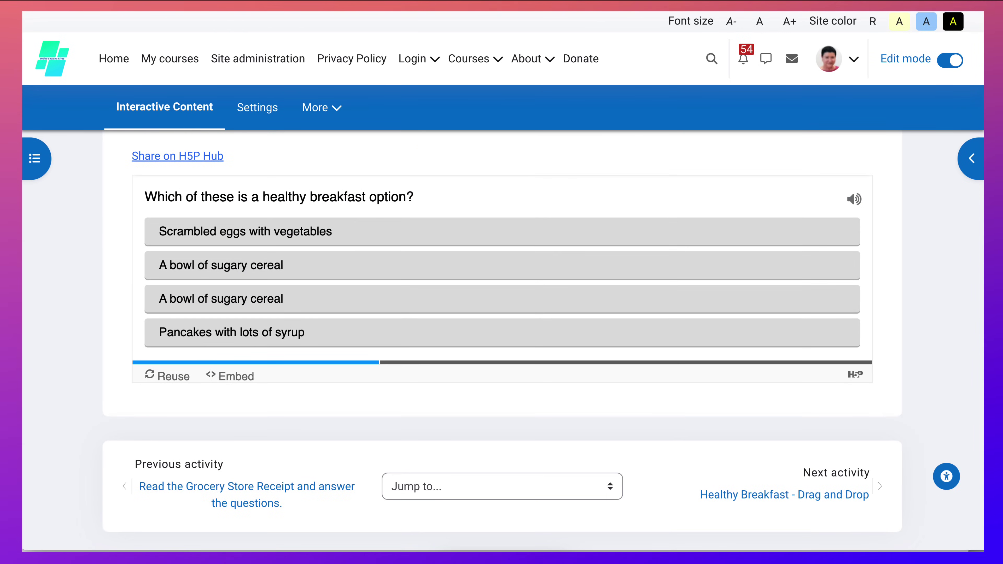
scroll(501, 340, up, 5)
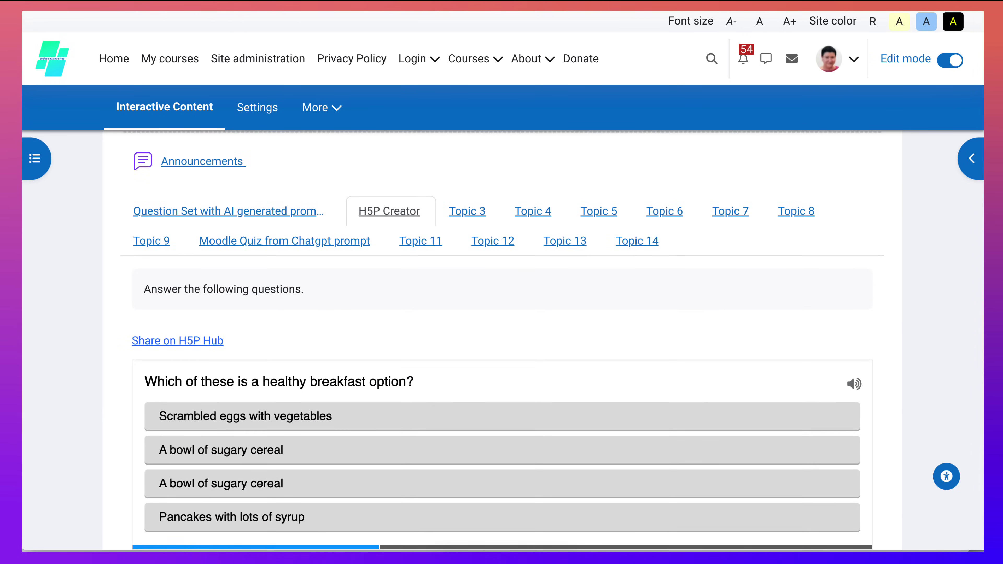
scroll(502, 340, down, 5)
scroll(502, 340, up, 7)
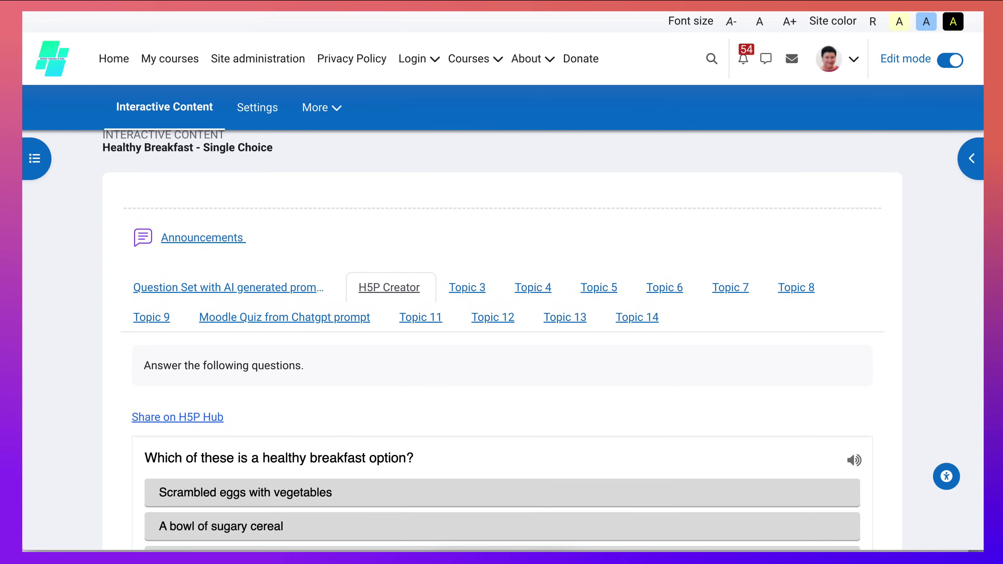
click(389, 288)
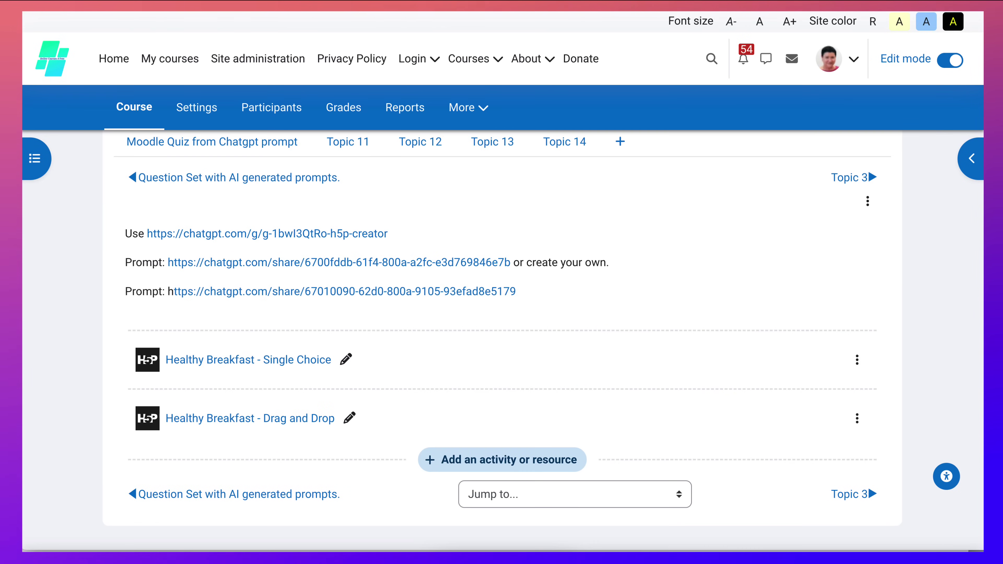
- Star Interactive Content in the activity chooser and start adding a new Interactive Content activity to the H5P Creator section
key(Tab)
key(Tab)
key(Tab)
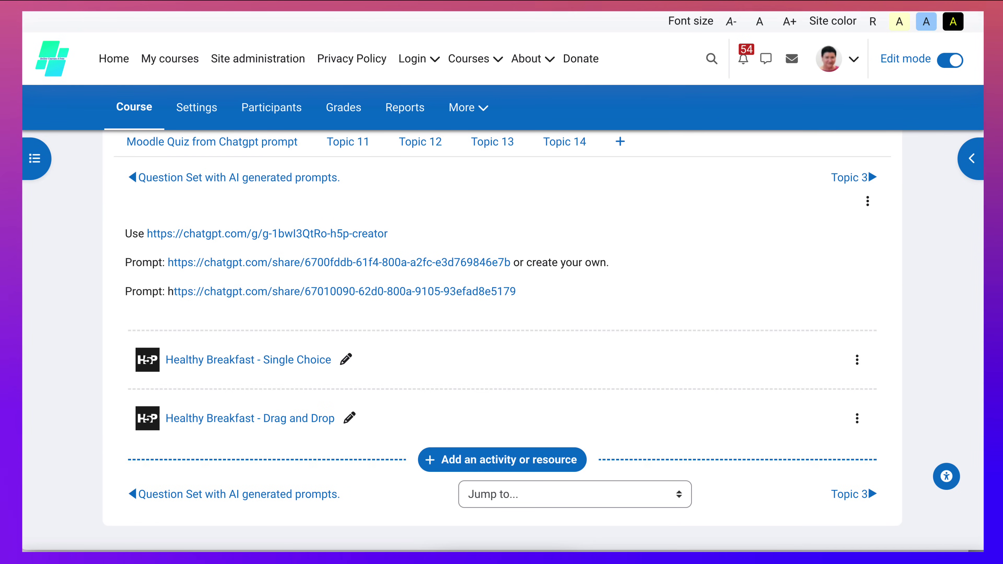
key(Return)
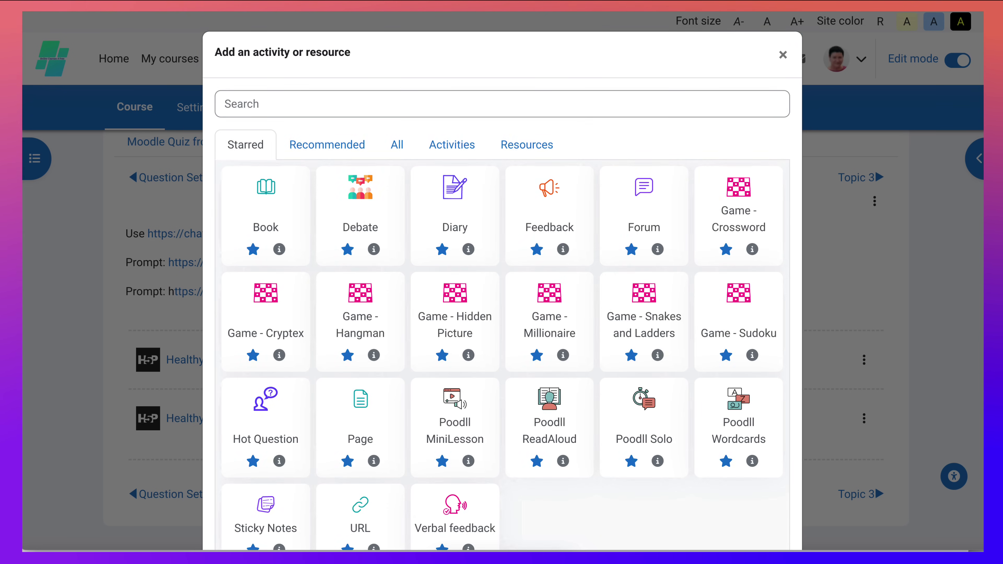
click(452, 145)
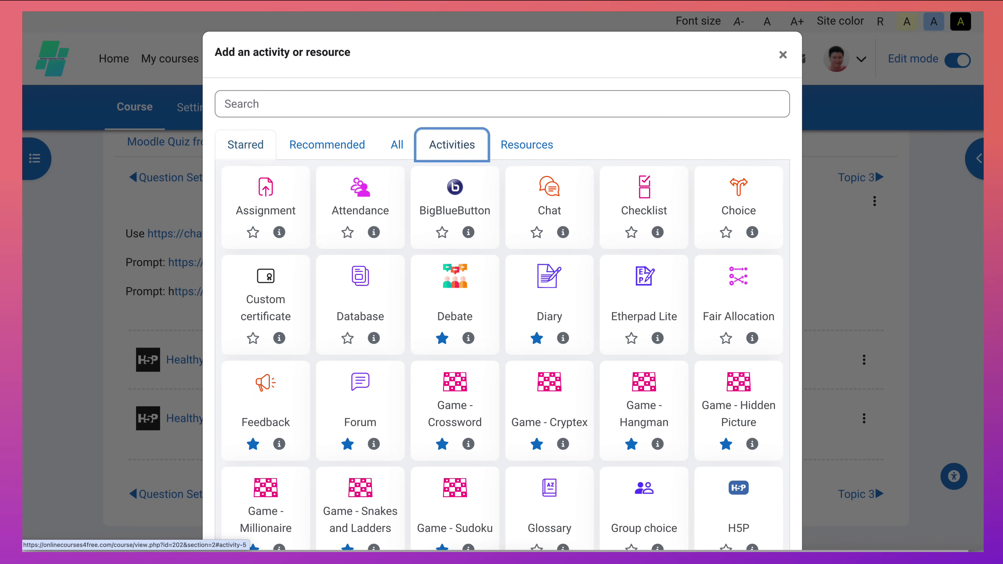
scroll(454, 264, down, 1)
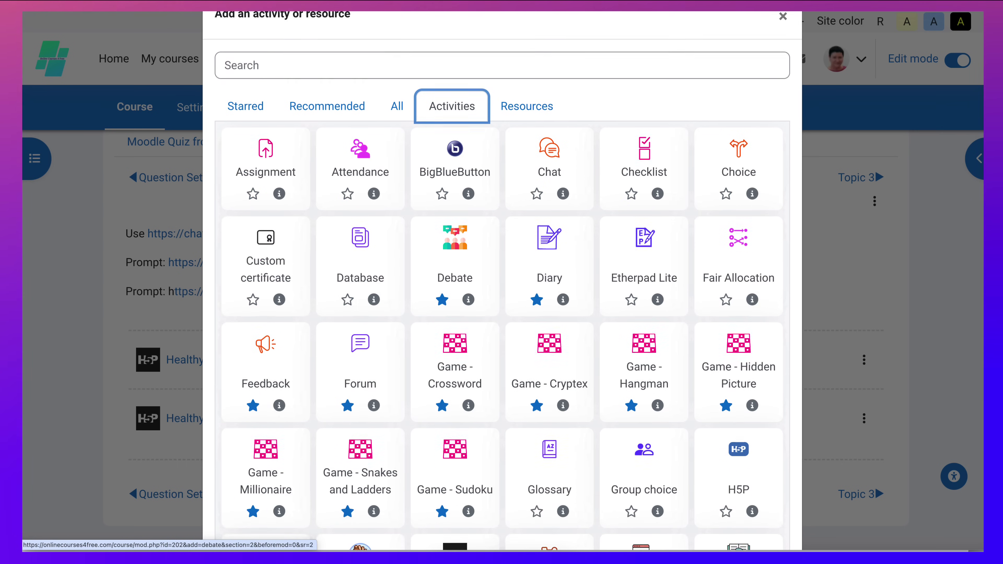
scroll(502, 277, down, 3)
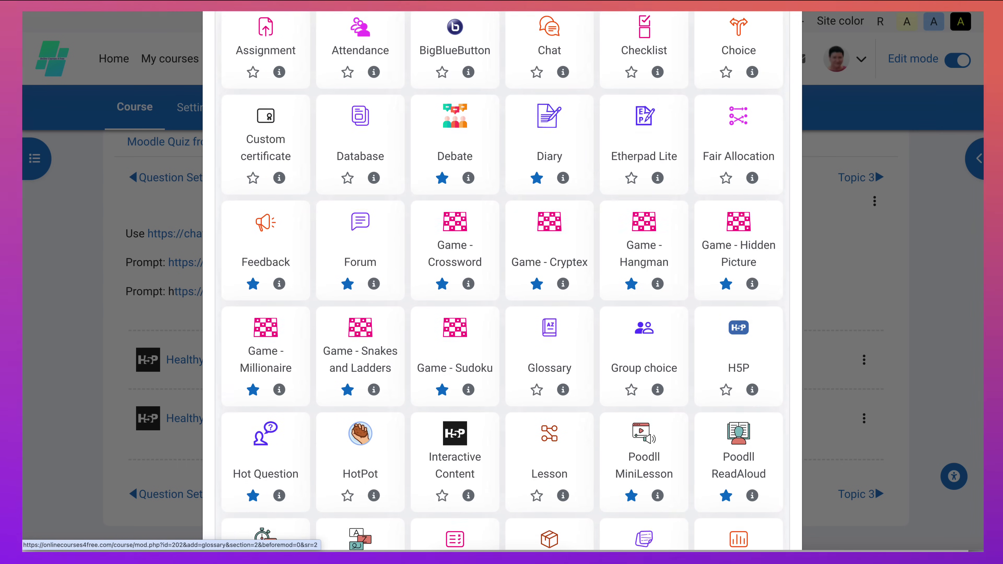
key(Tab)
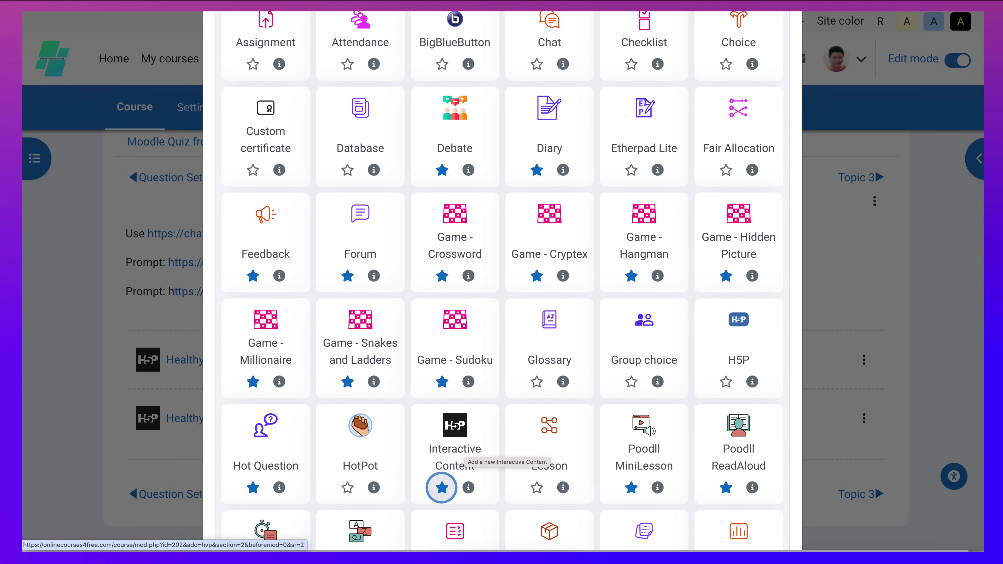
click(462, 448)
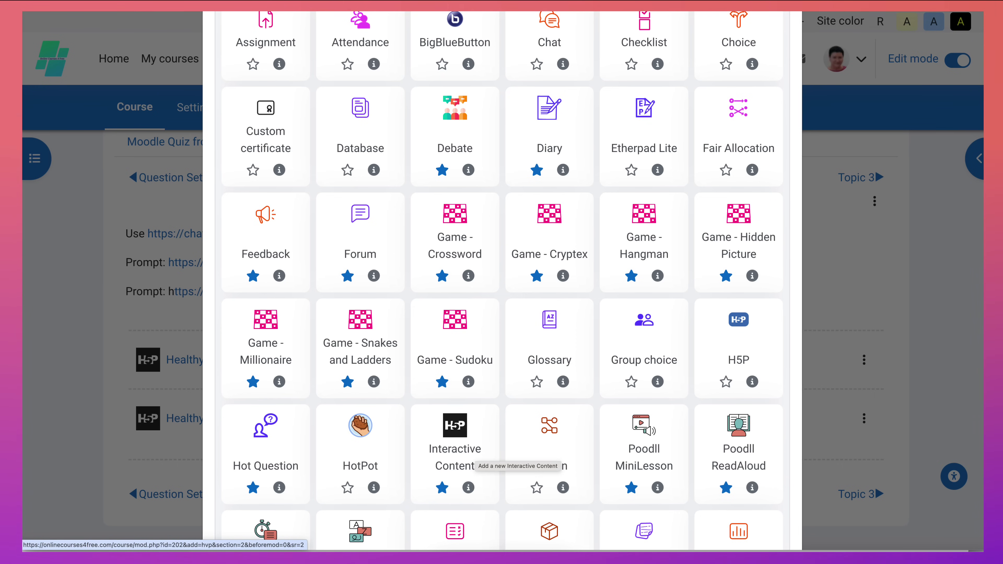
click(478, 459)
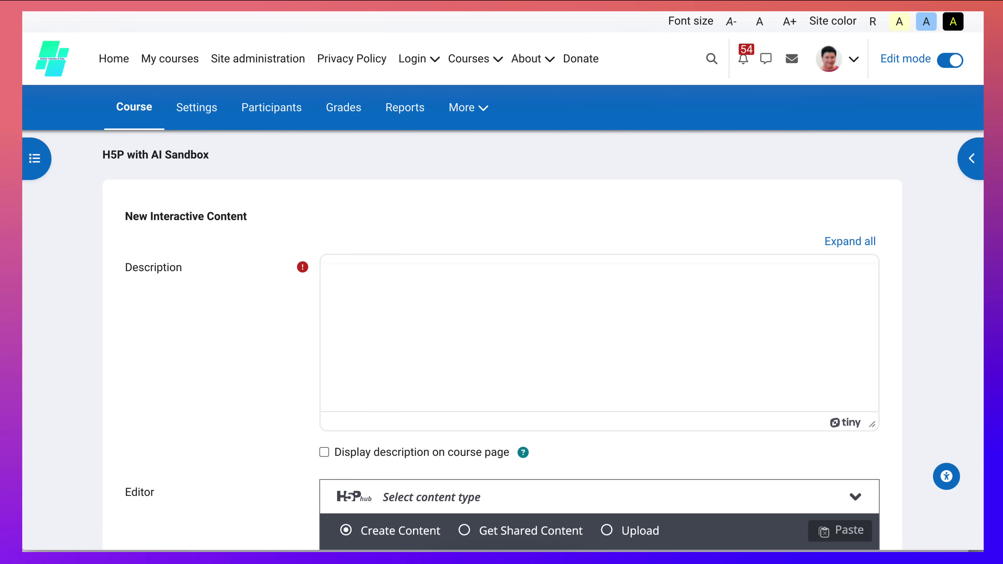
- Look through the H5P content types offered in the new activity's editor, from Drag the Words to Find Multiple Hotspots
scroll(501, 339, down, 3)
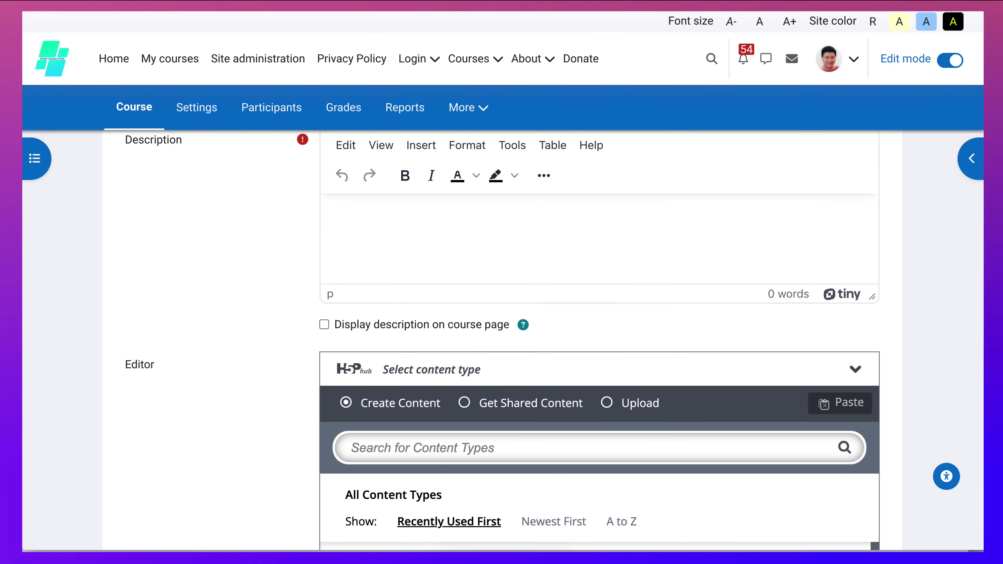
scroll(502, 340, up, 3)
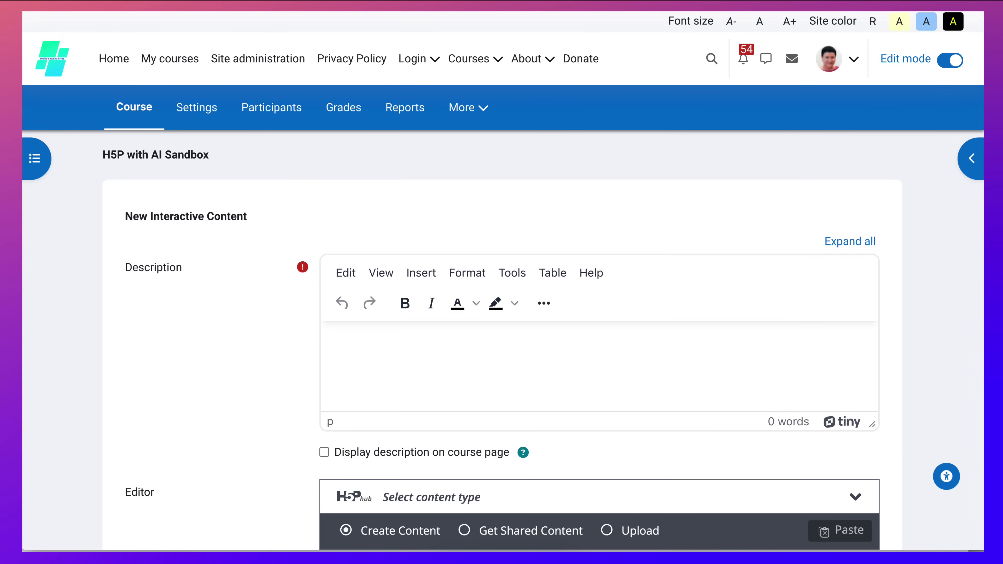
scroll(502, 340, down, 5)
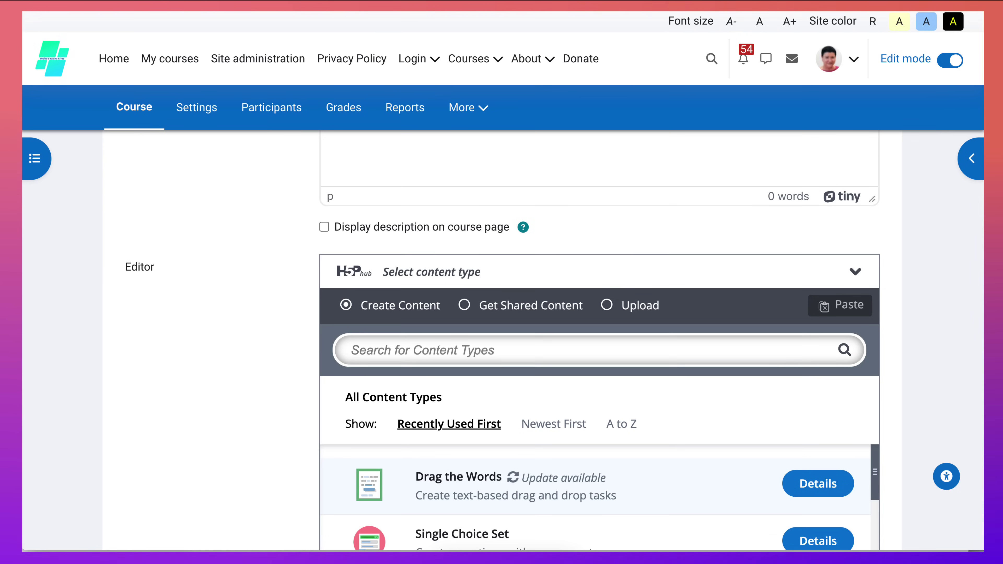
scroll(600, 434, down, 5)
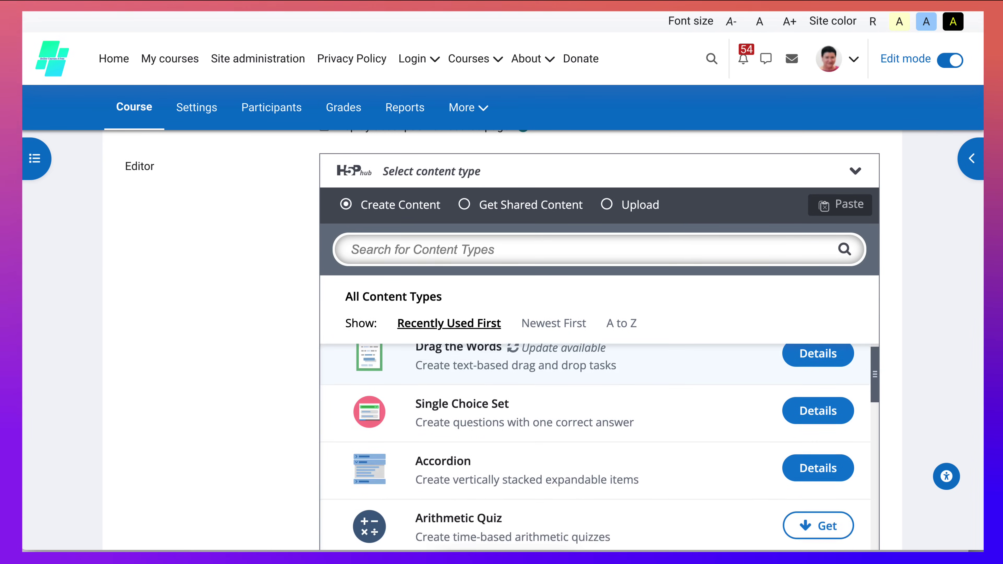
scroll(595, 450, up, 3)
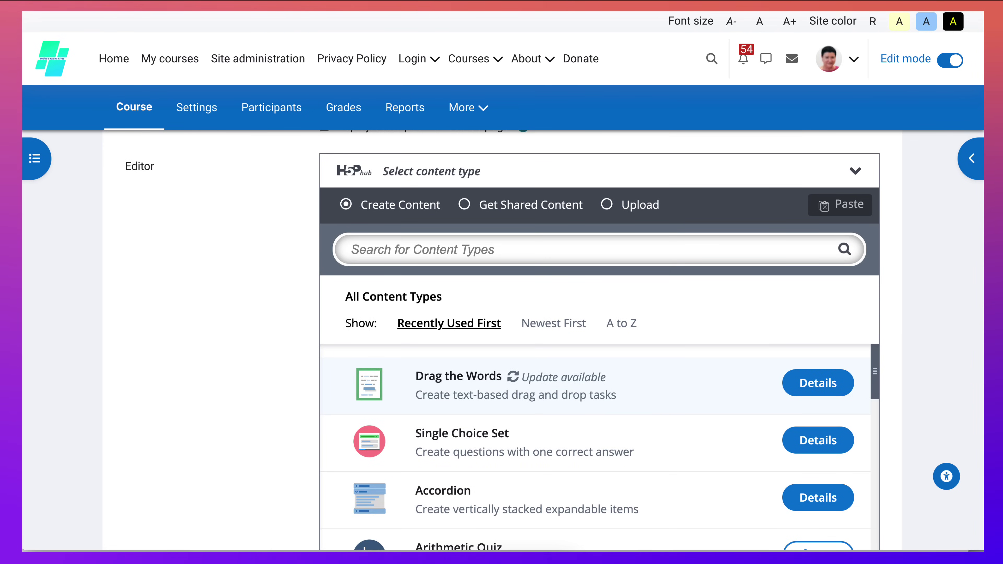
scroll(599, 411, down, 1)
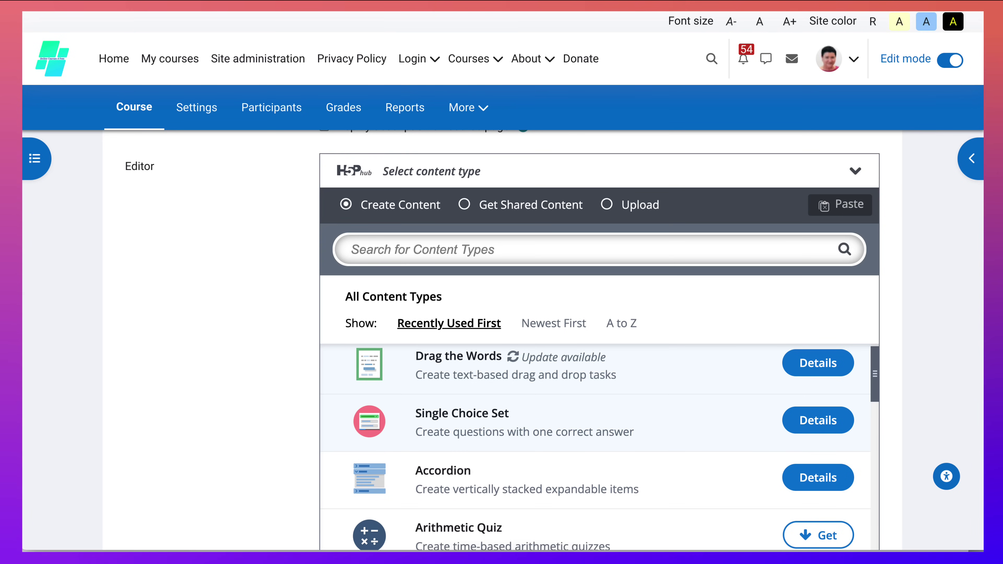
scroll(595, 446, down, 3)
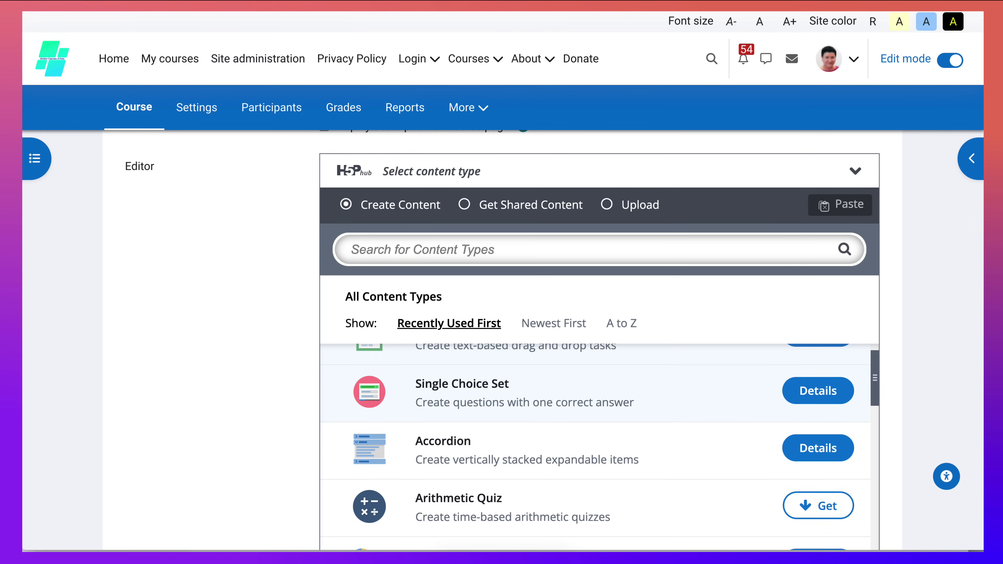
scroll(596, 435, down, 5)
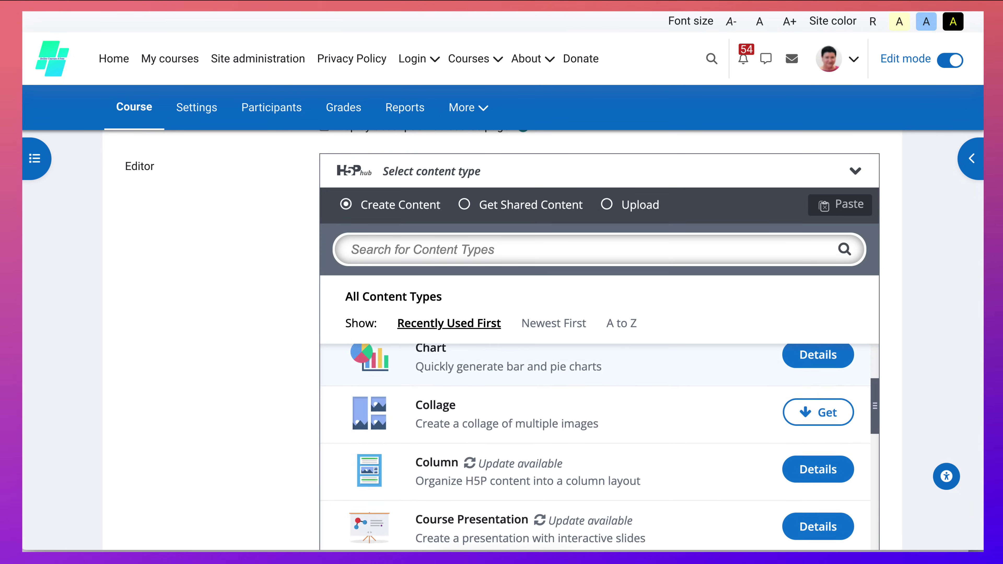
scroll(596, 434, down, 3)
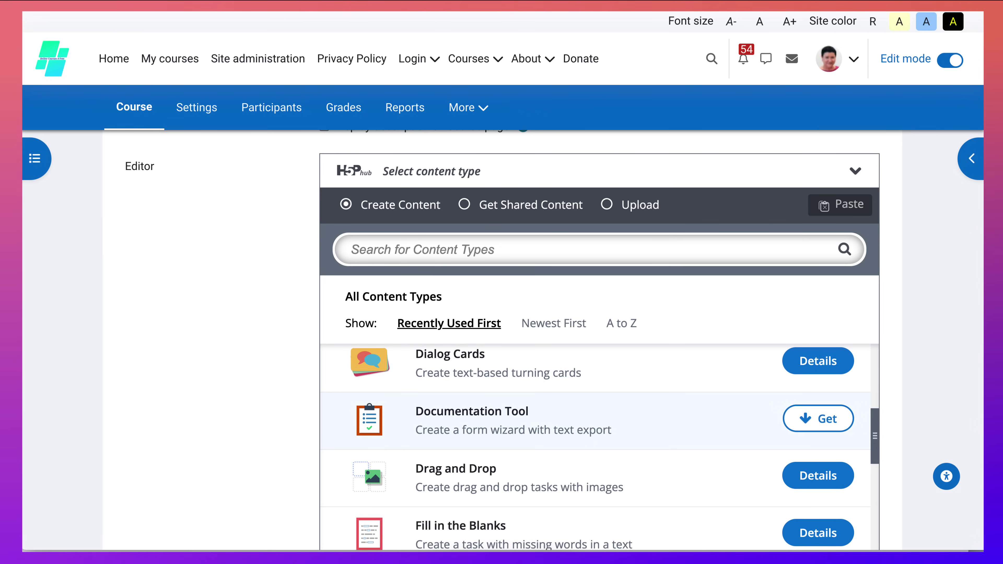
scroll(595, 434, down, 2)
scroll(595, 435, down, 4)
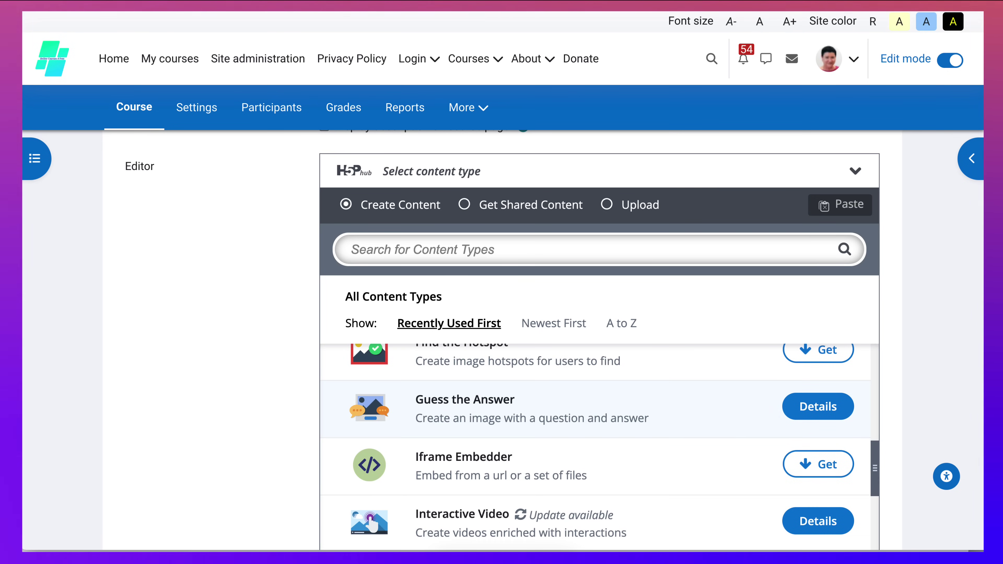
scroll(595, 435, down, 4)
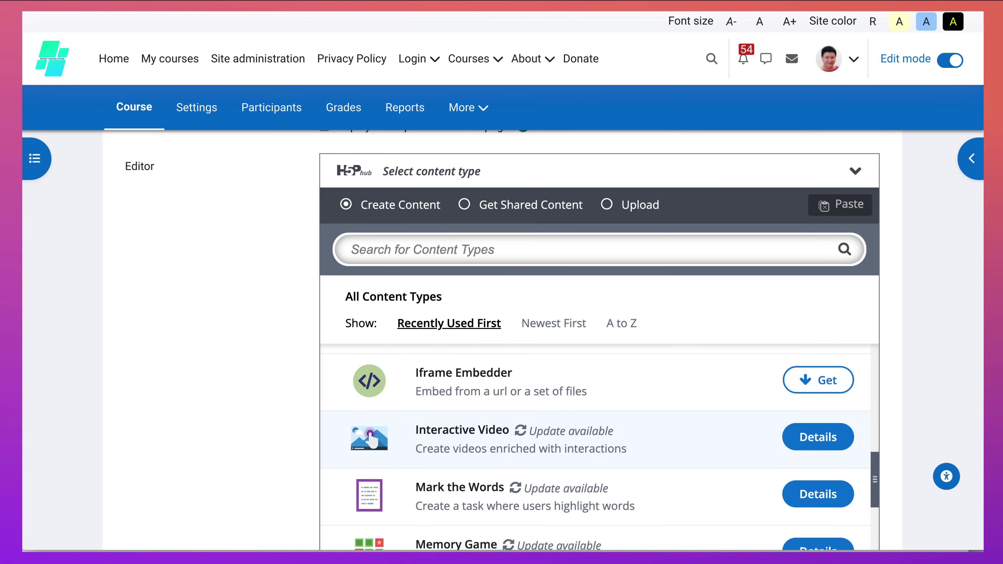
scroll(595, 435, down, 3)
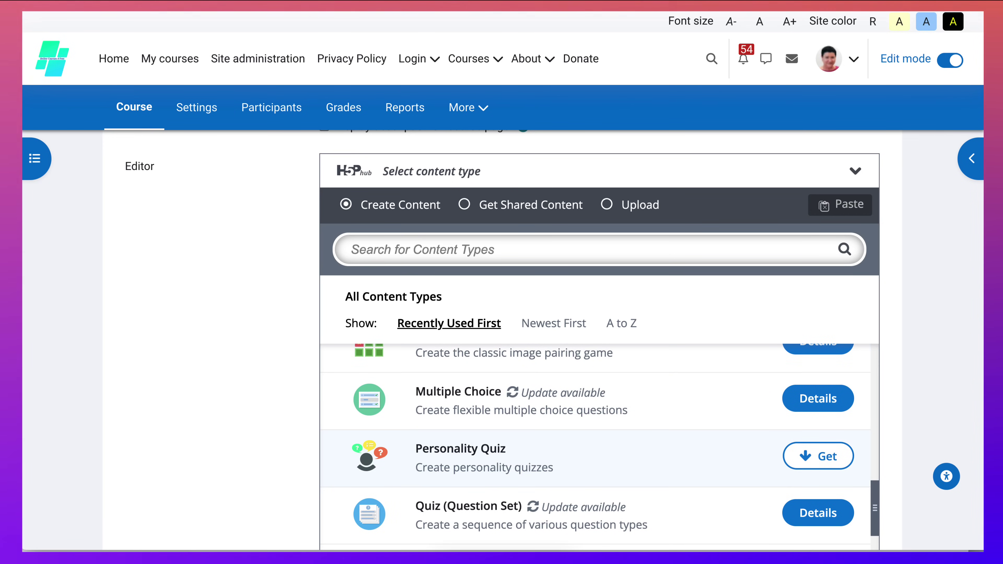
scroll(596, 435, down, 2)
scroll(595, 435, down, 4)
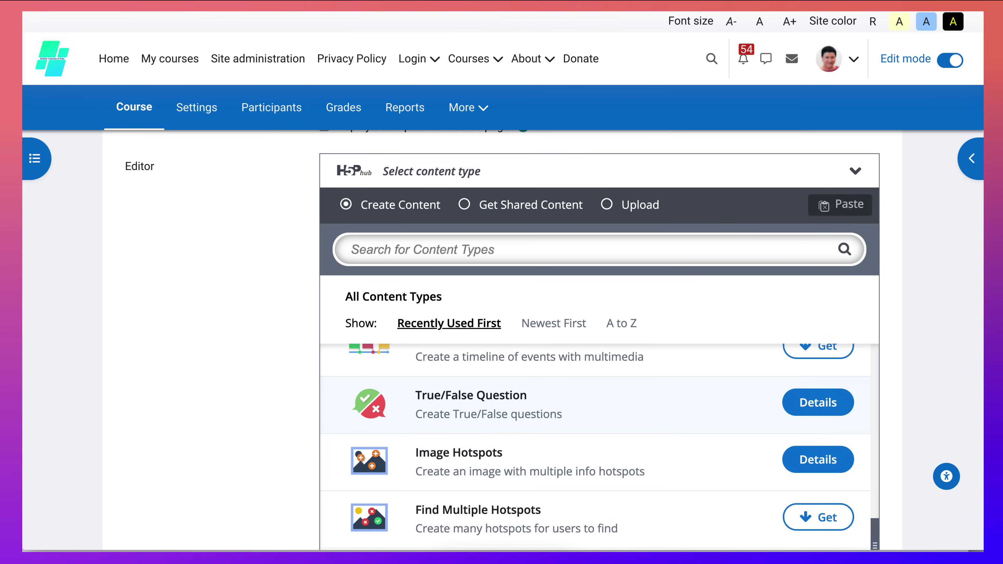
scroll(596, 403, down, 1)
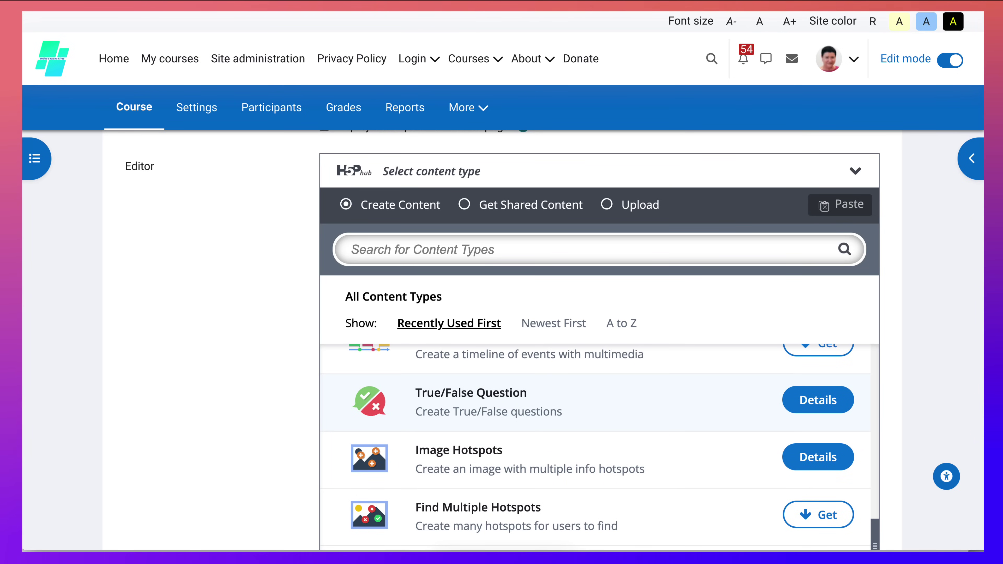
- Switch to the H5P Creator chat in ChatGPT and submit the prompt "Create a true or false about healthy breakfast"
scroll(596, 403, up, 1)
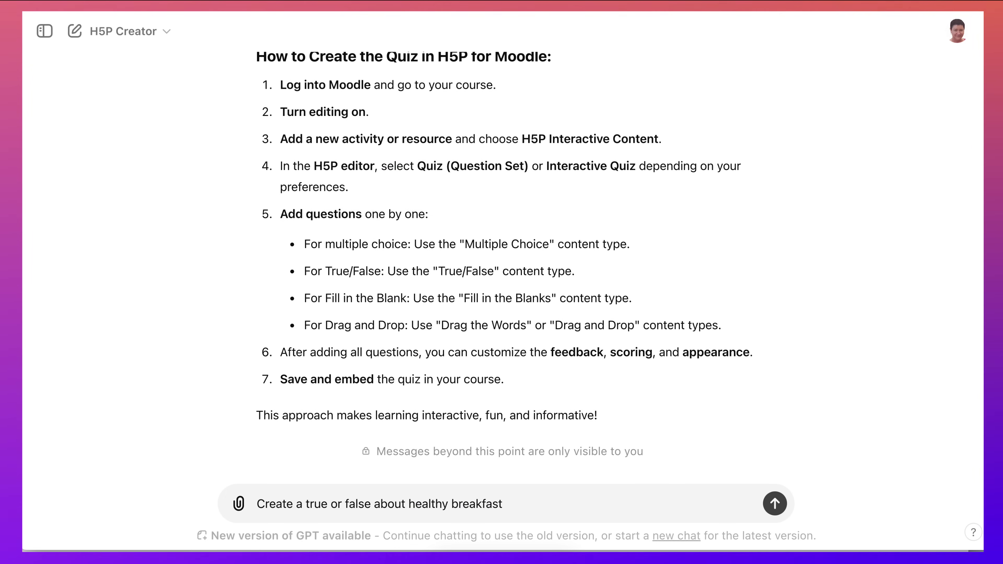
key(Return)
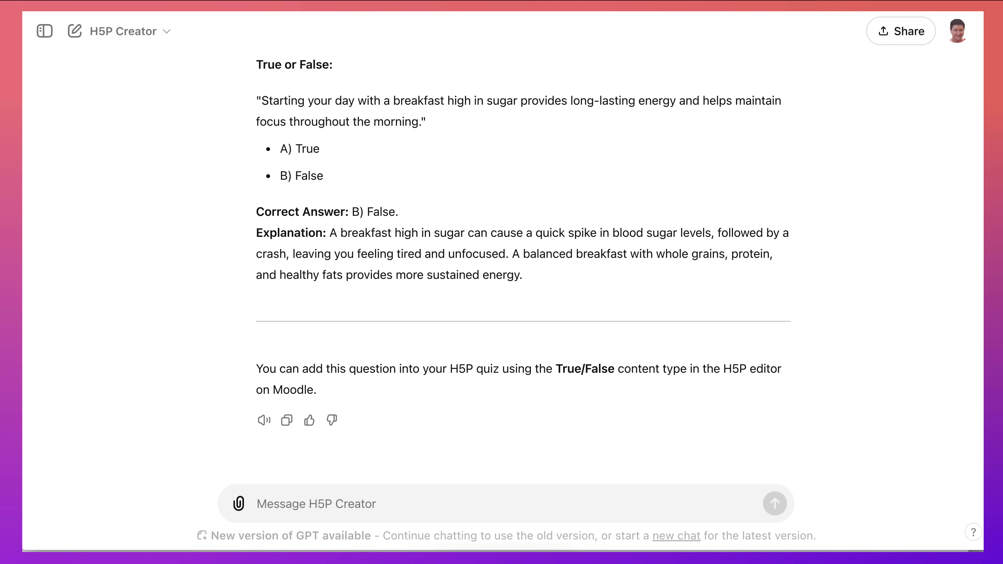
- Switch back to Moodle's new True/False Question activity and enter the description "Choice the correct answer."
click(841, 4)
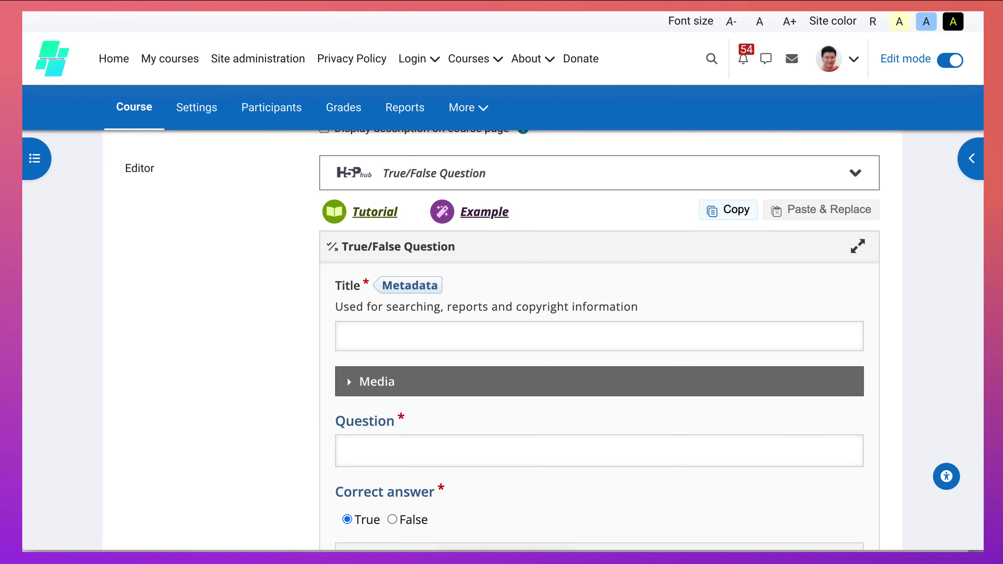
scroll(501, 339, up, 10)
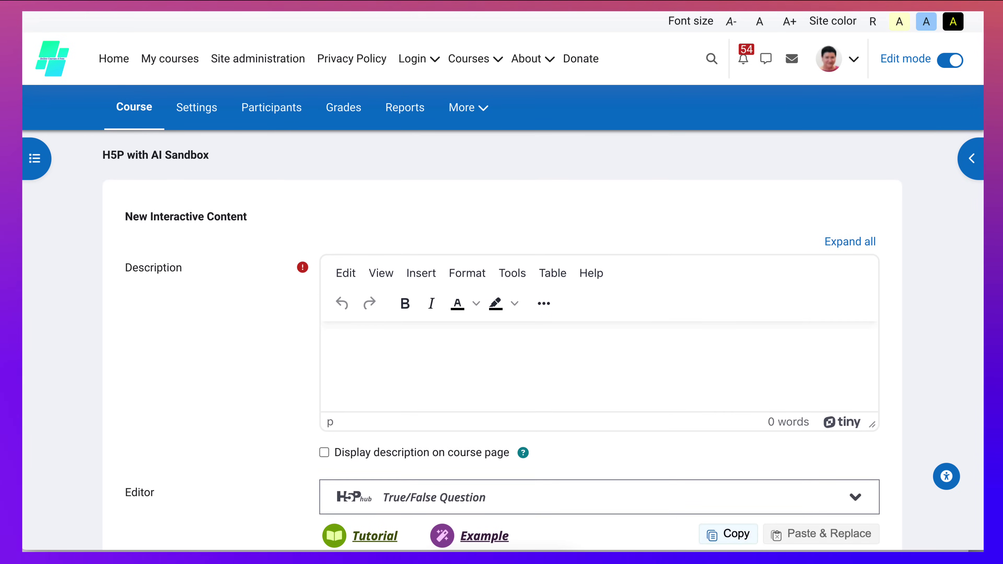
click(327, 340)
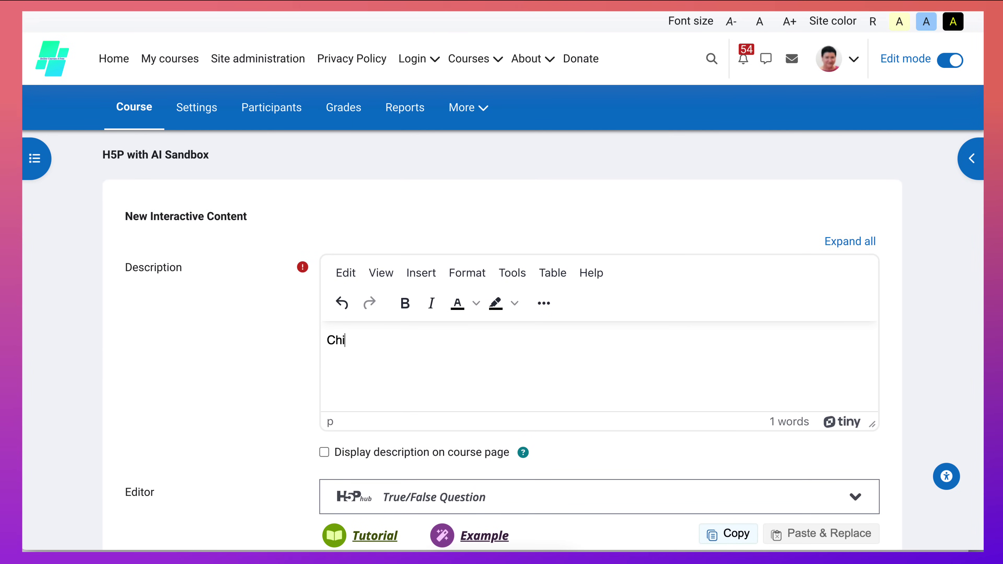
text(Choice )
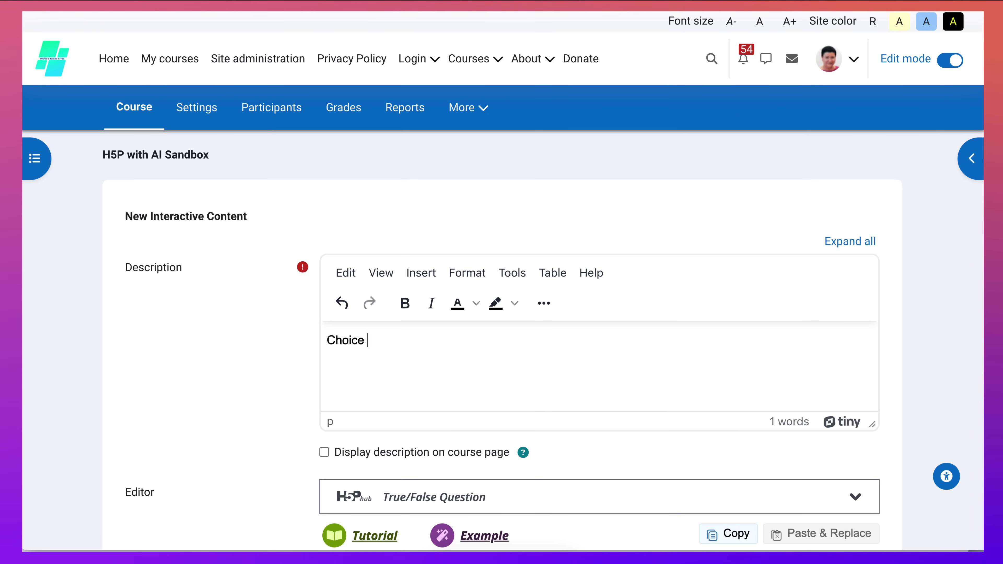
text(the c)
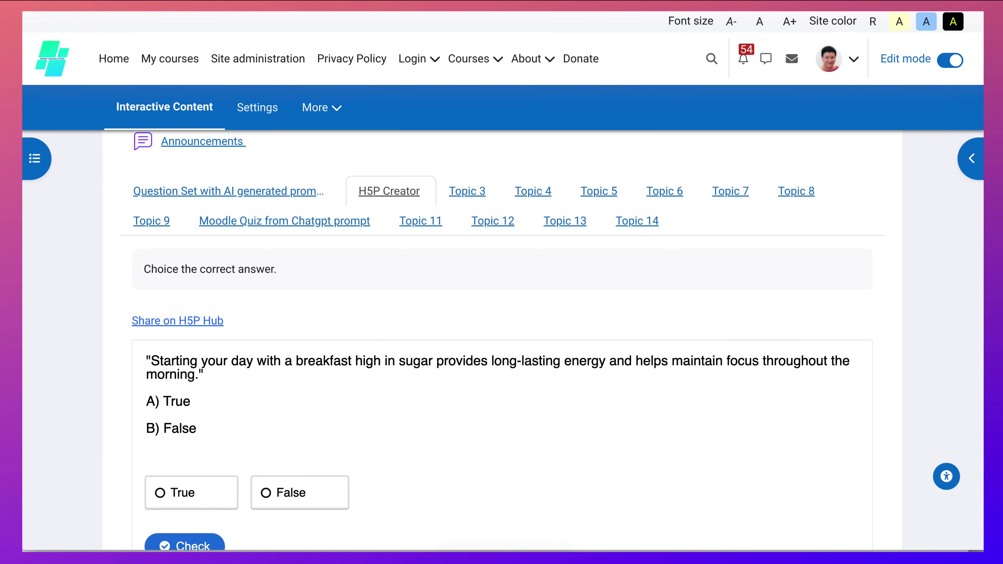
- Turn off edit mode and test the breakfast question by checking the answer True and showing the solution
scroll(502, 340, down, 3)
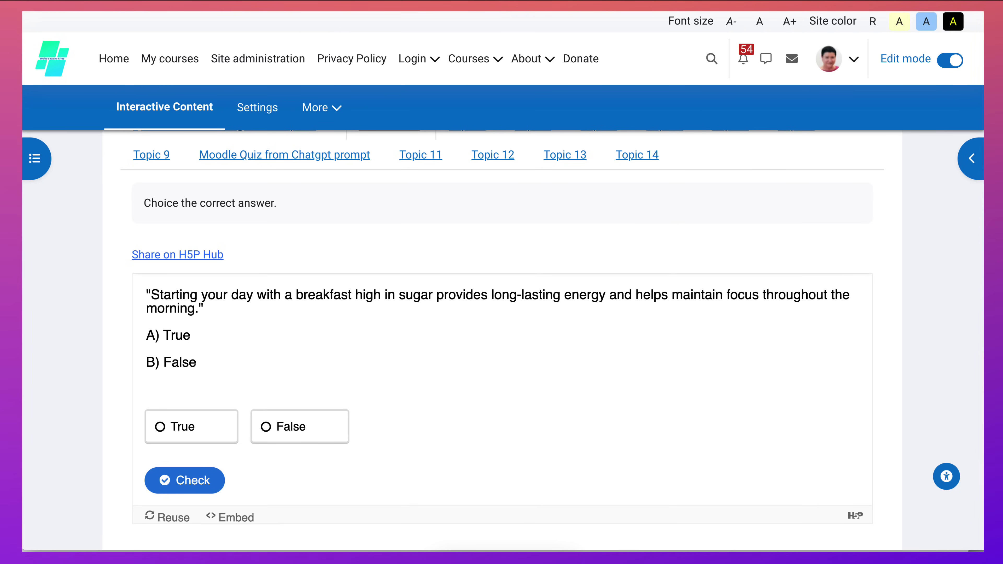
scroll(502, 340, down, 2)
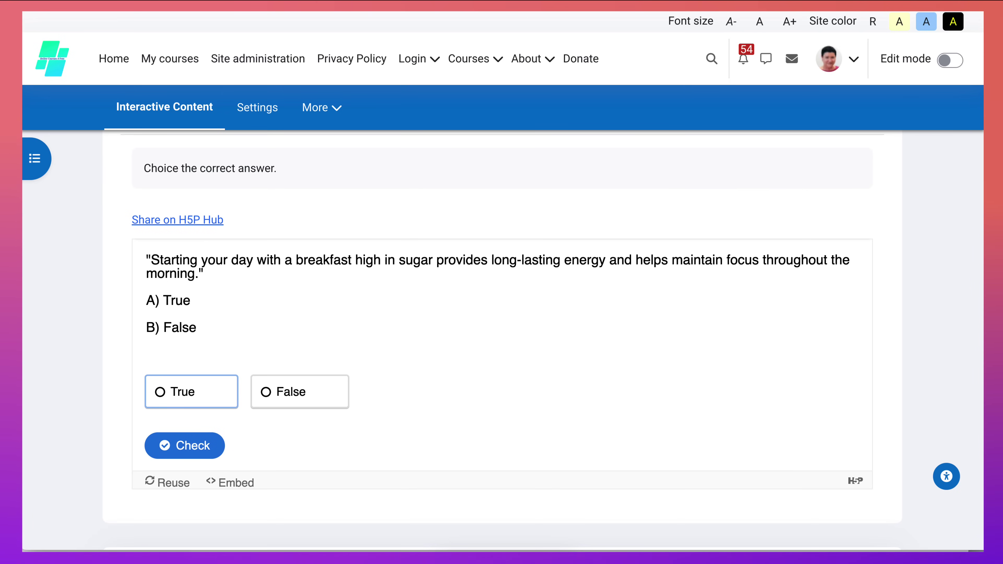
click(191, 391)
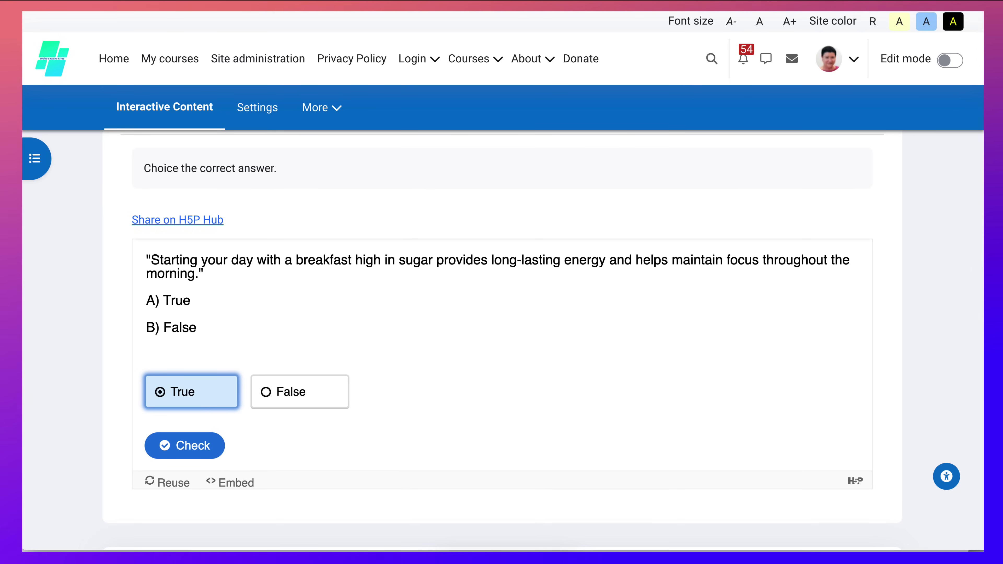
click(184, 445)
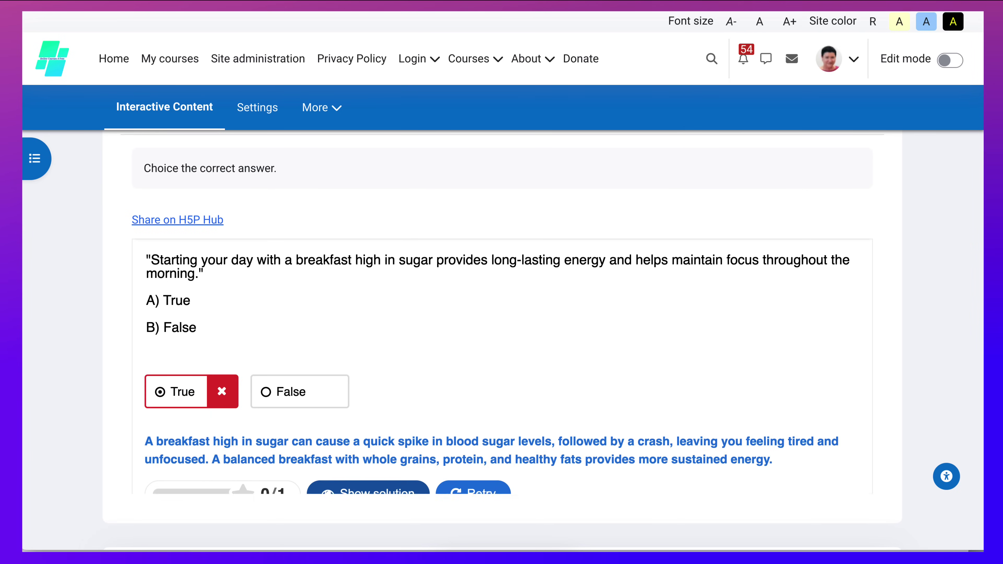
scroll(367, 470, down, 1)
scroll(367, 470, down, 1)
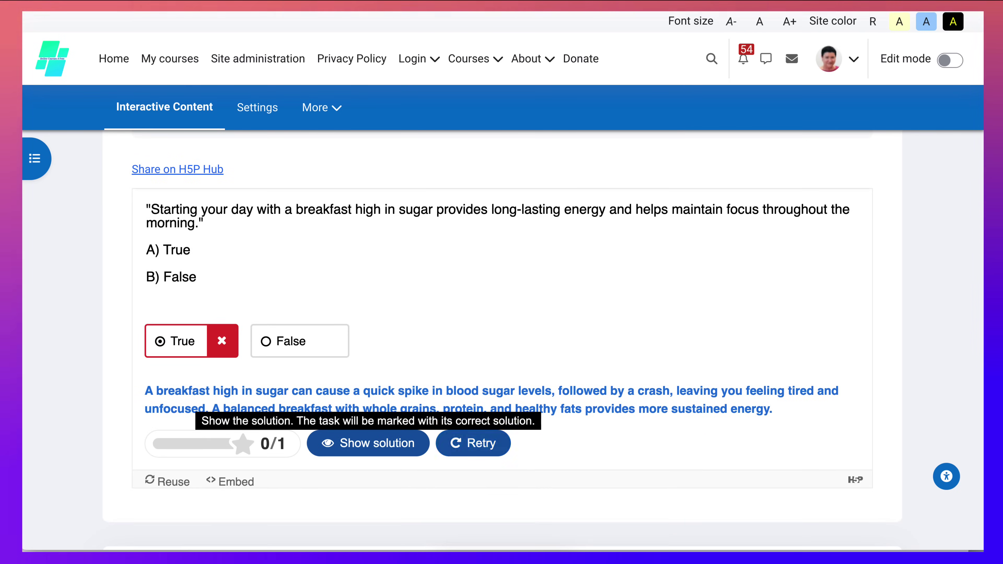
click(368, 443)
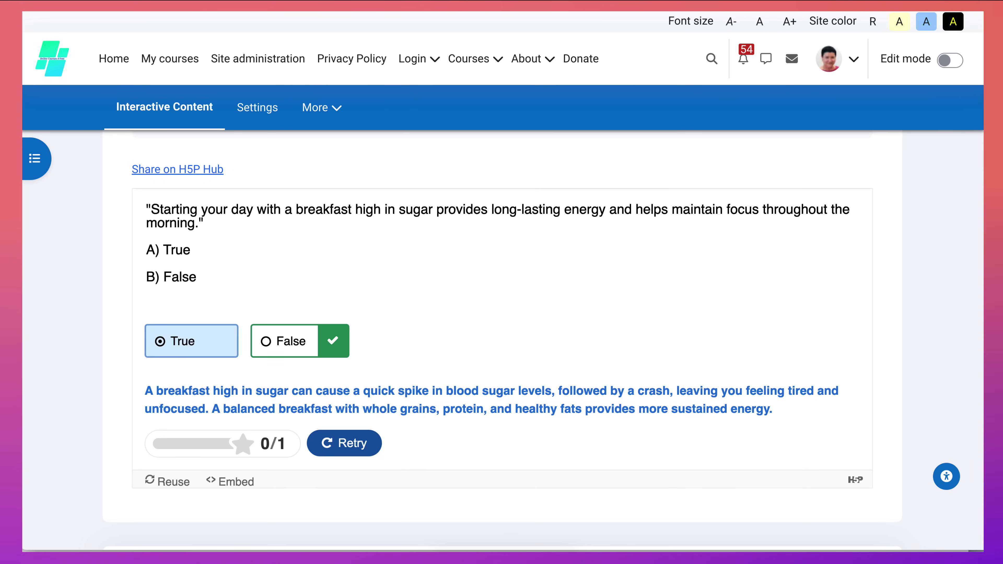
scroll(501, 339, up, 7)
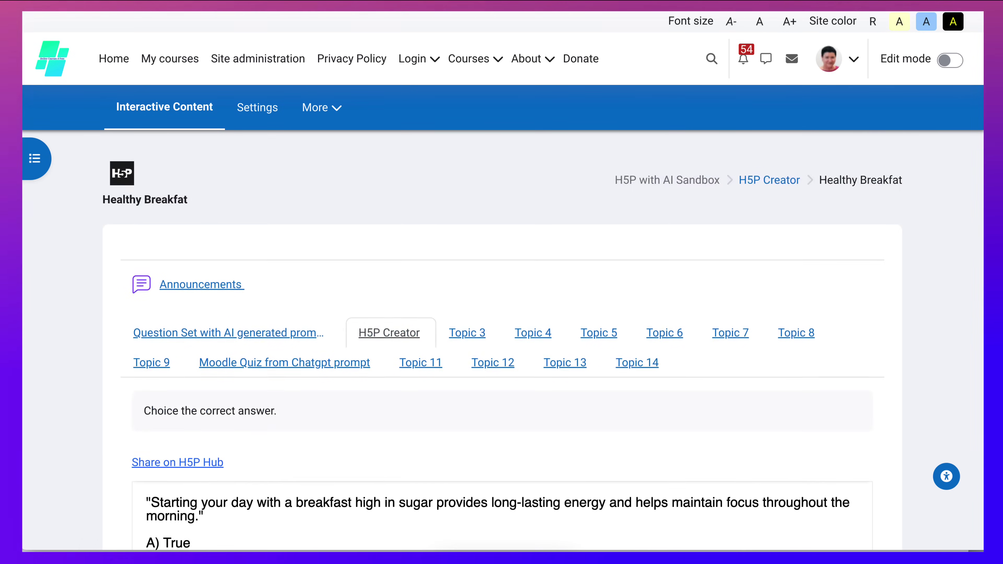